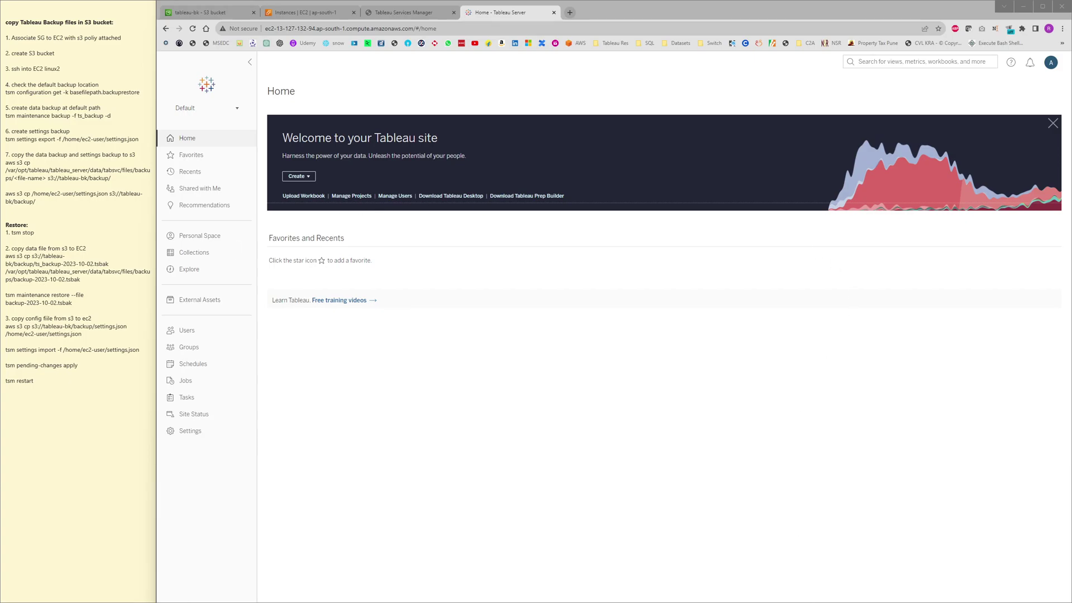
Step: Highlight the Restore heading in the notes and show the S3 backup/ folder
click(12, 224)
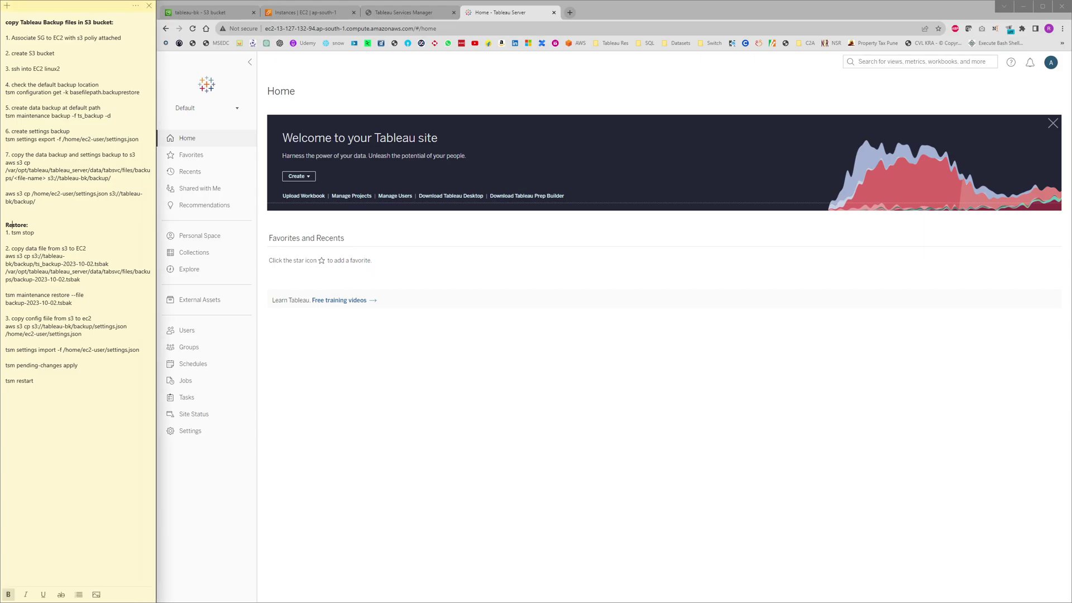
double_click(12, 224)
click(223, 13)
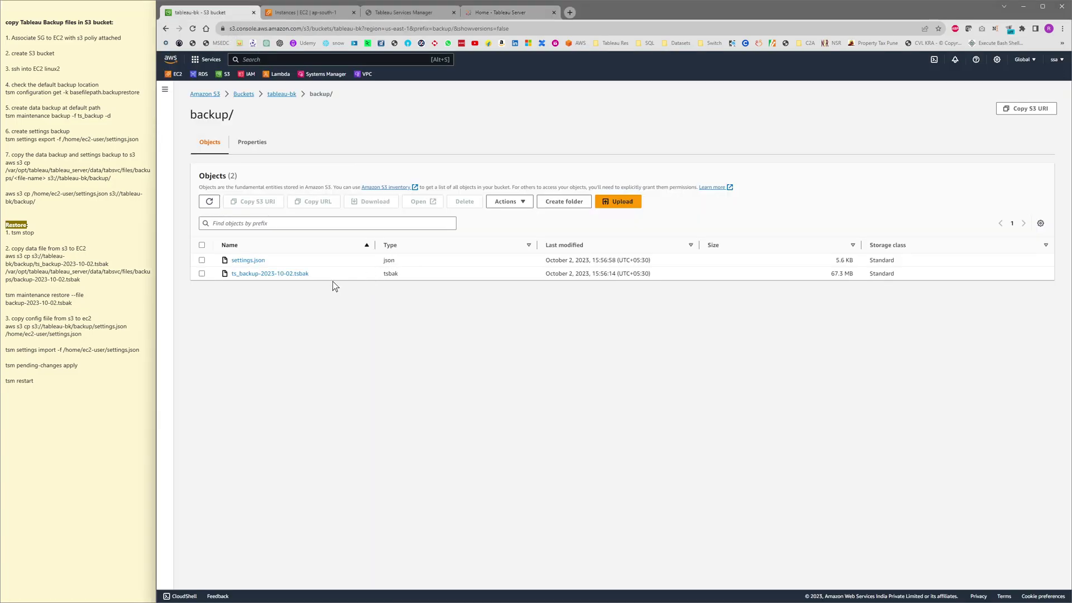
Step: Mark the settings.json and ts_backup-2023-10-02.tsbak entries in the backup/ folder list
drag(266, 260, 276, 279)
click(279, 305)
drag(311, 277, 232, 261)
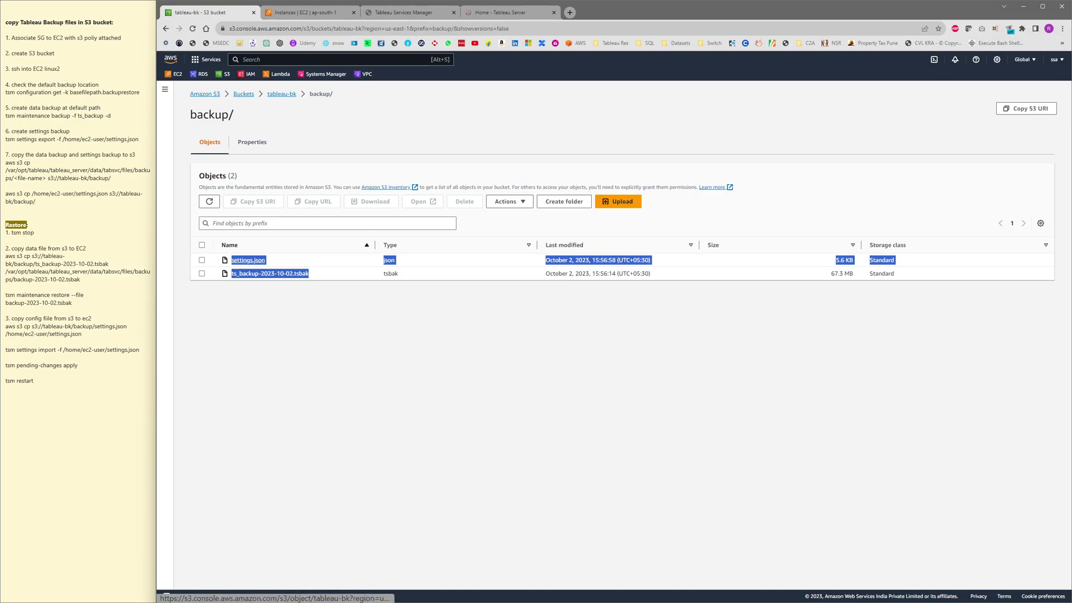
click(262, 289)
drag(313, 272, 230, 261)
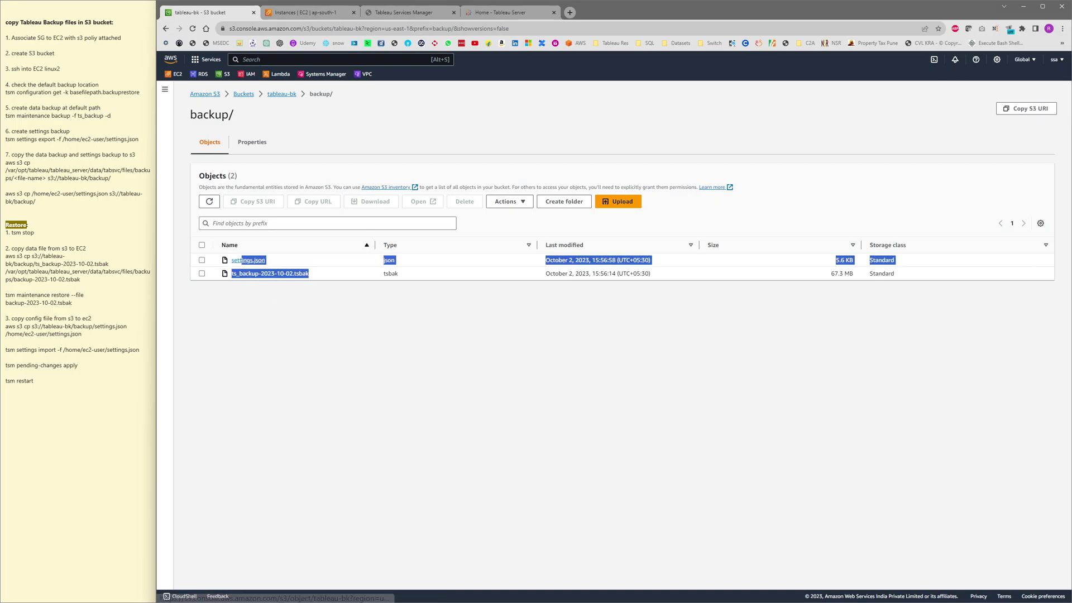
click(300, 307)
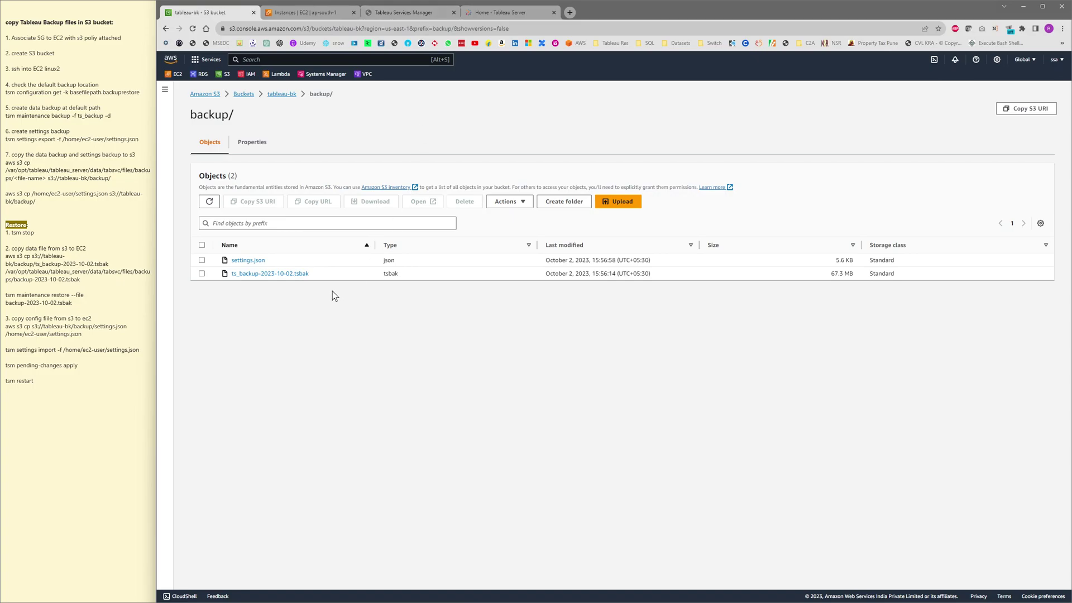
drag(312, 272, 233, 264)
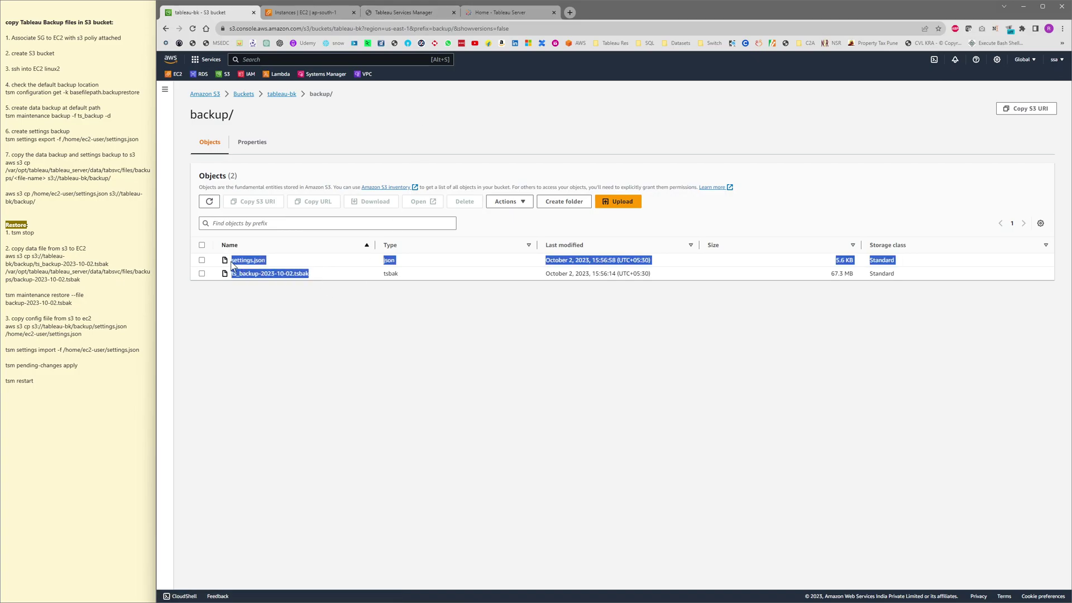
click(272, 294)
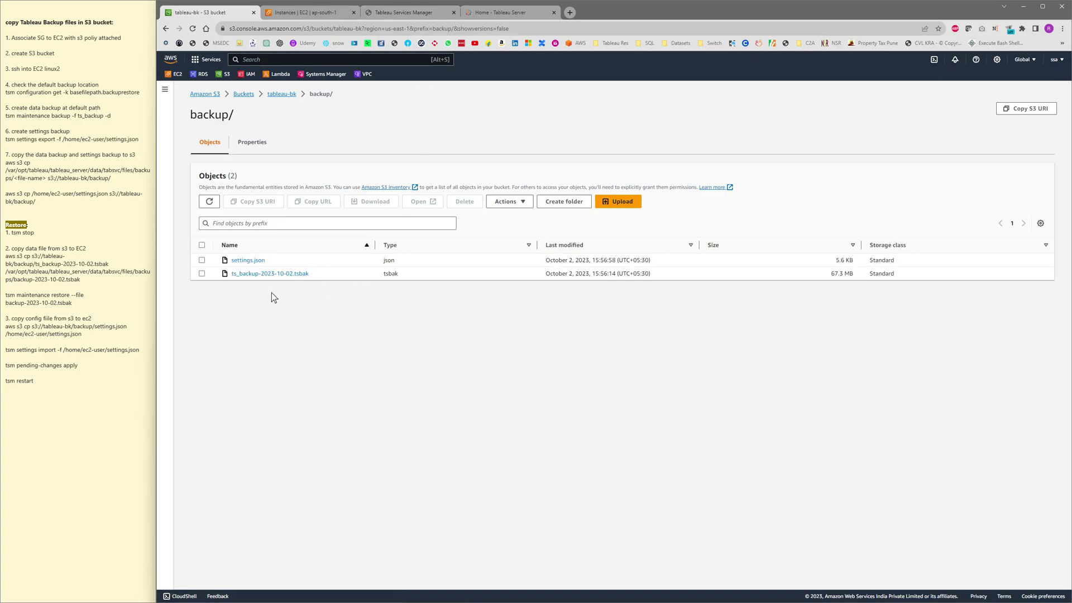
Step: Open the Manage all sites page from the Tableau Server site menu
click(393, 11)
click(488, 13)
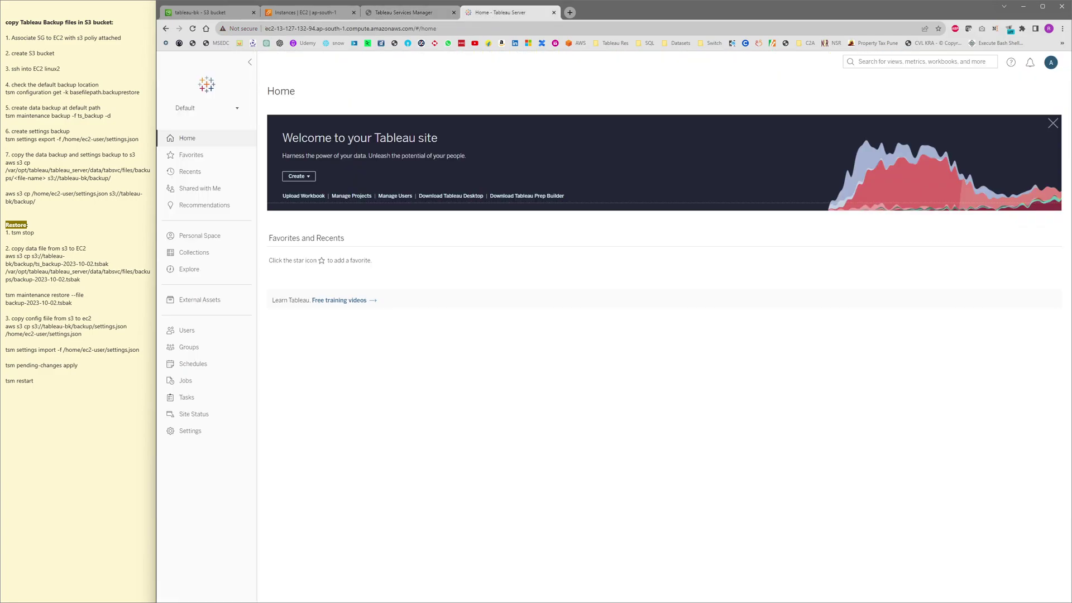
click(233, 107)
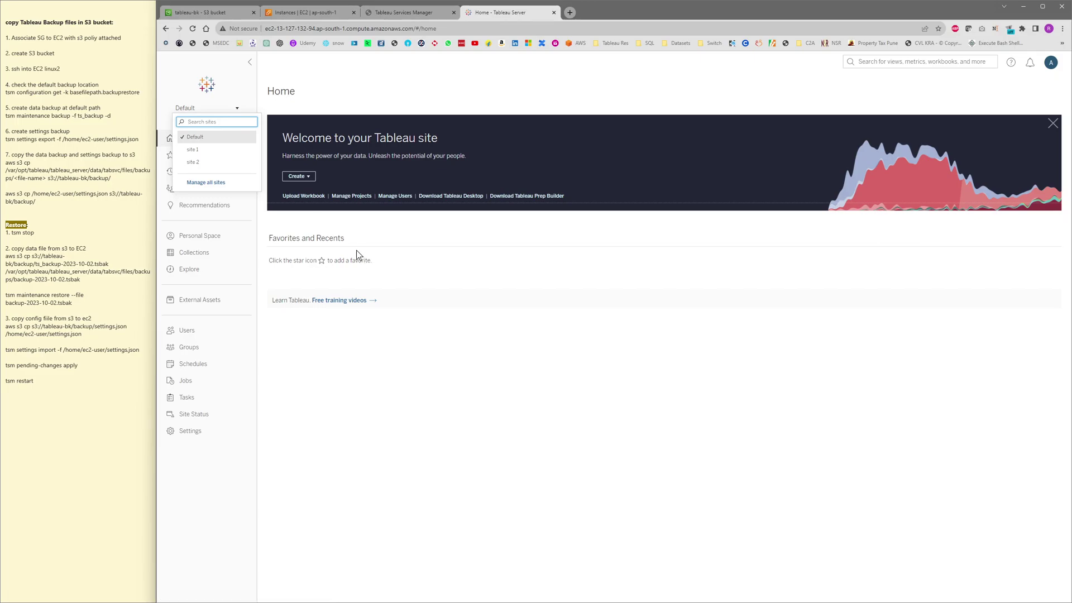
click(213, 154)
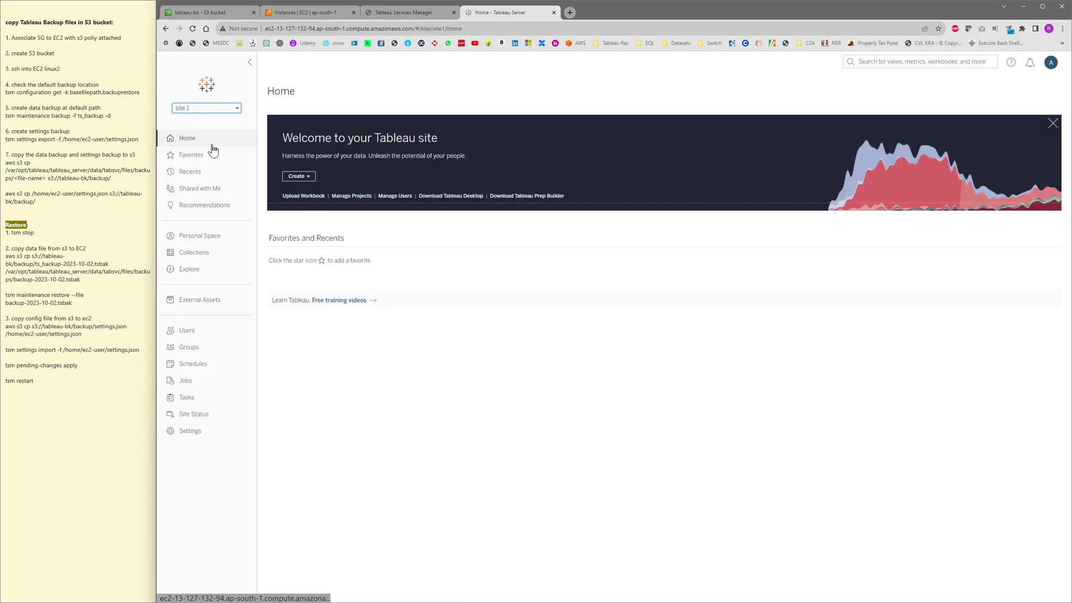
click(225, 109)
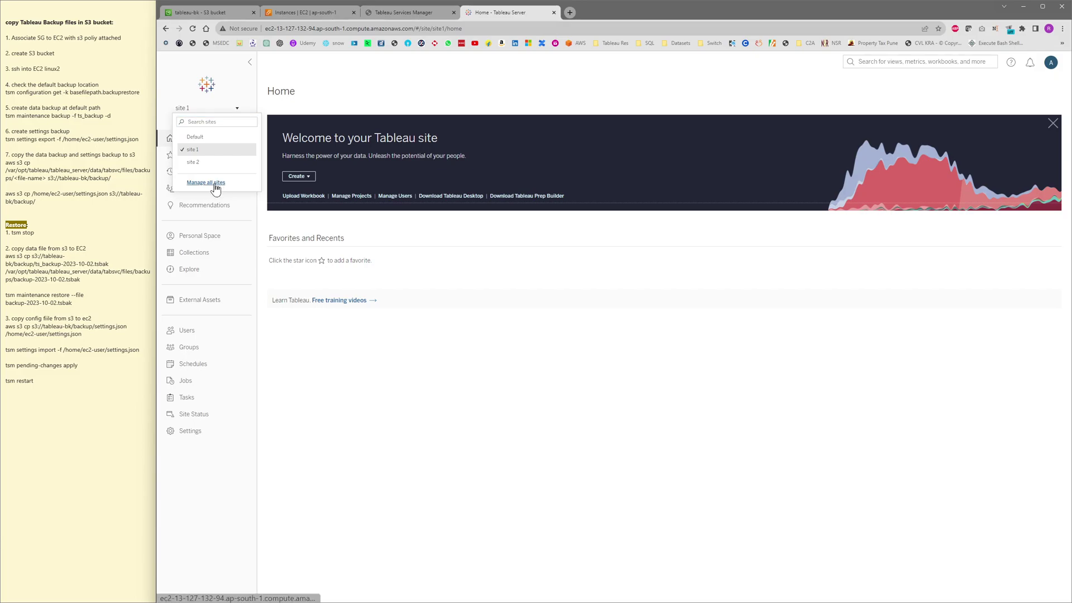
click(221, 182)
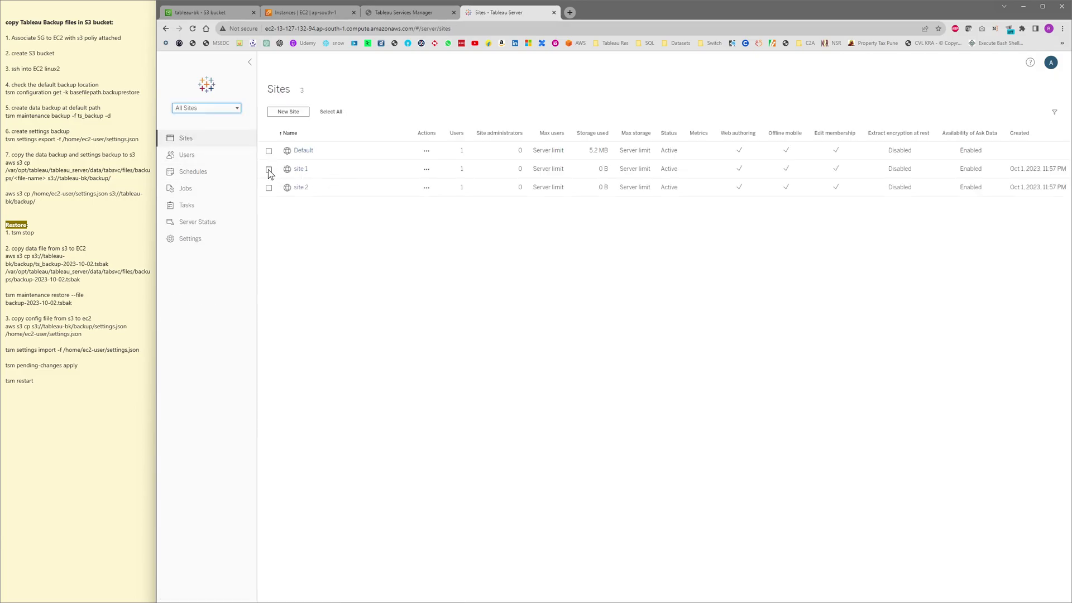
Step: Delete site 1 and site 2 permanently via Actions > Delete
click(268, 169)
click(268, 188)
click(451, 112)
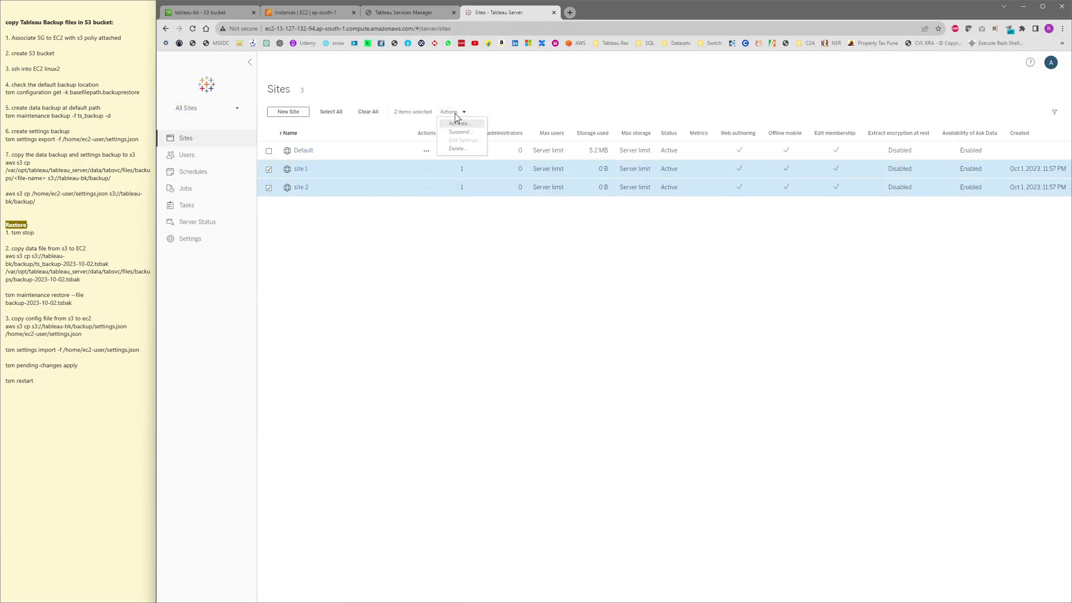
click(470, 148)
click(661, 340)
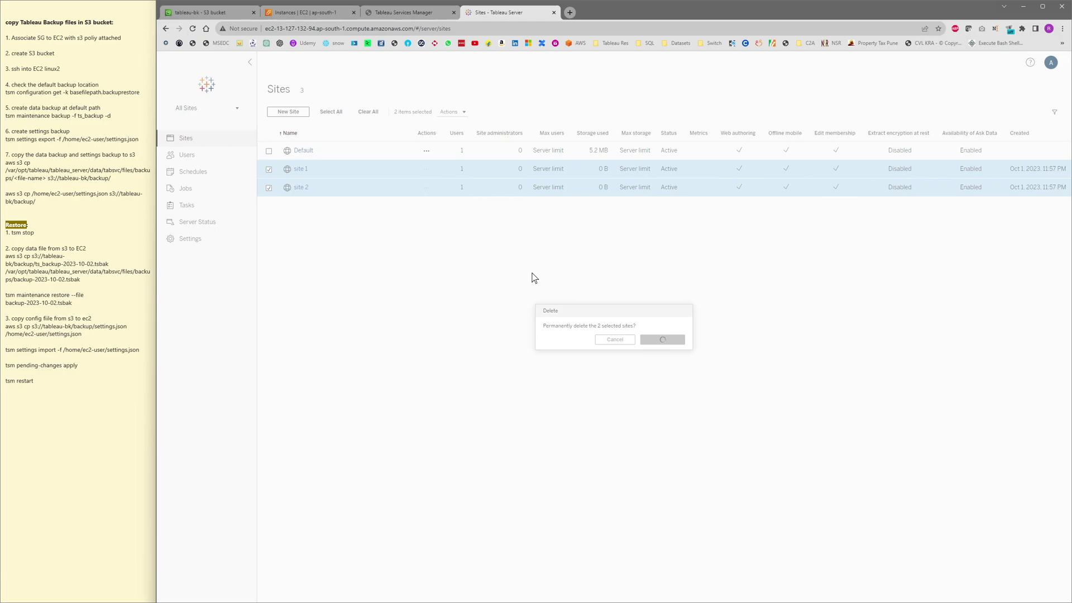
Step: Glance at the S3 backup files, then return to the Sites list showing only Default
click(305, 13)
click(212, 12)
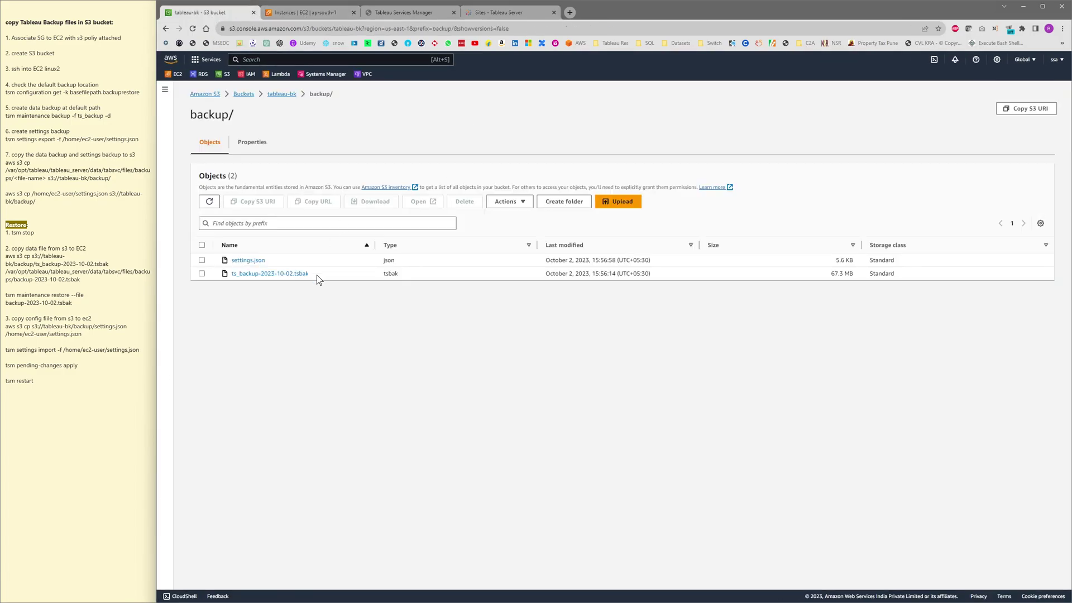
drag(314, 273, 232, 267)
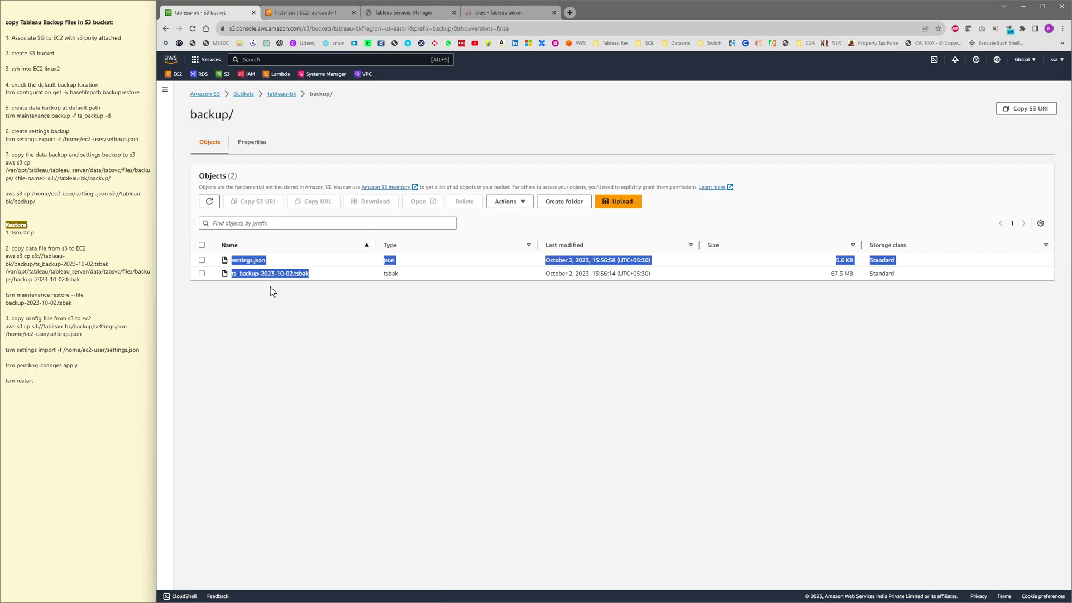
click(481, 12)
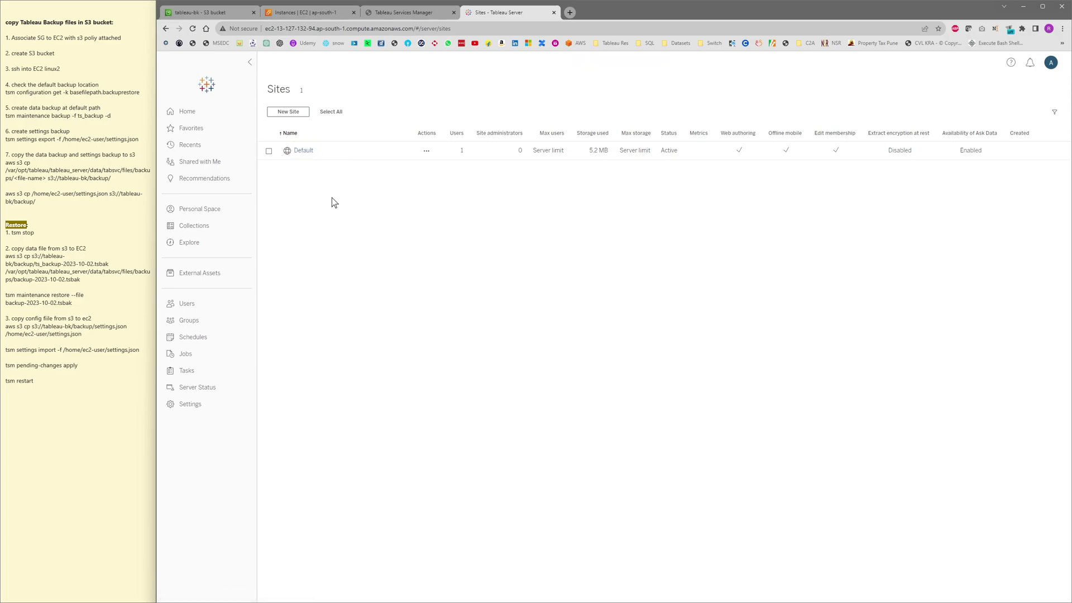
Step: Stop Tableau Server from the Tableau Services Manager status page and confirm
click(405, 13)
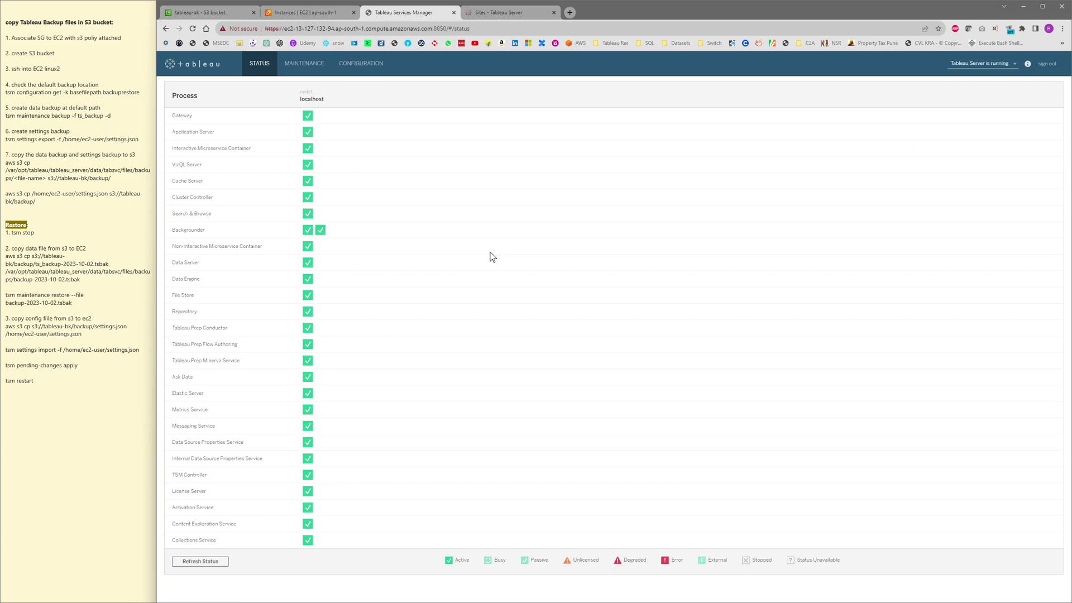
click(1000, 66)
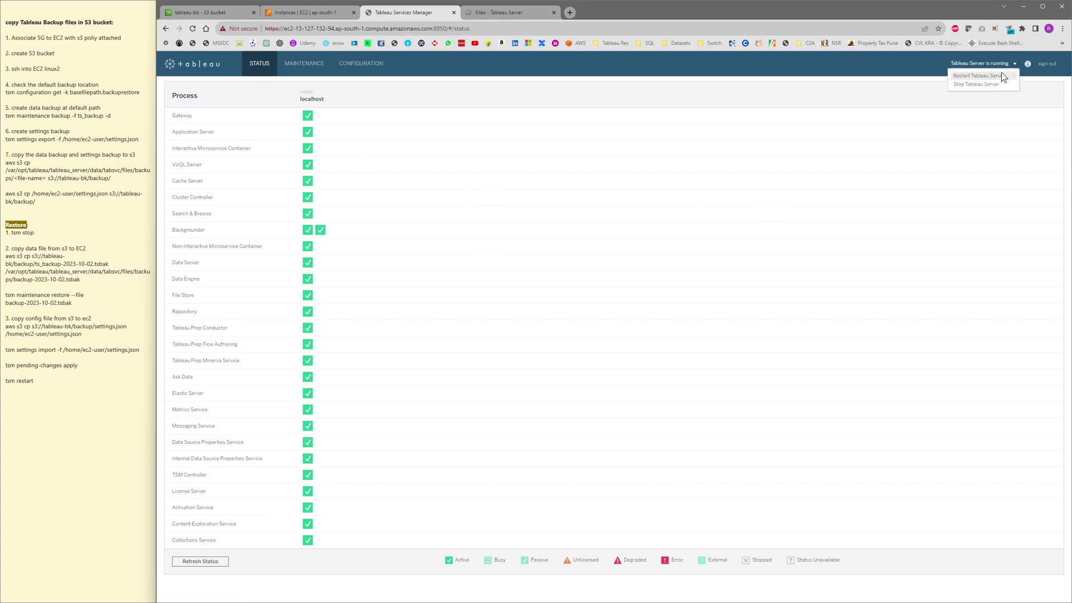
click(970, 84)
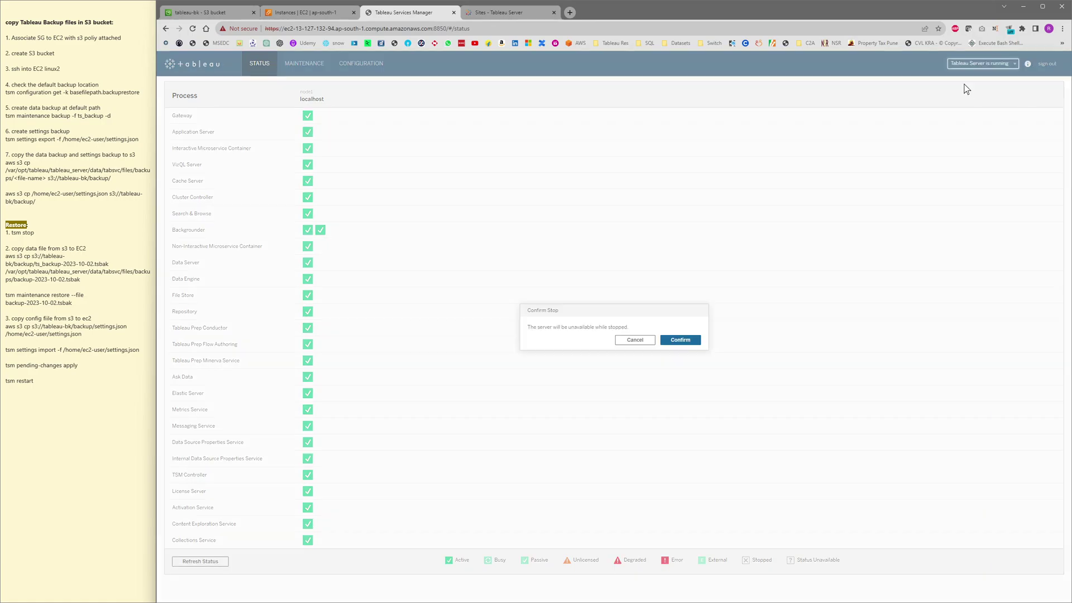
click(675, 339)
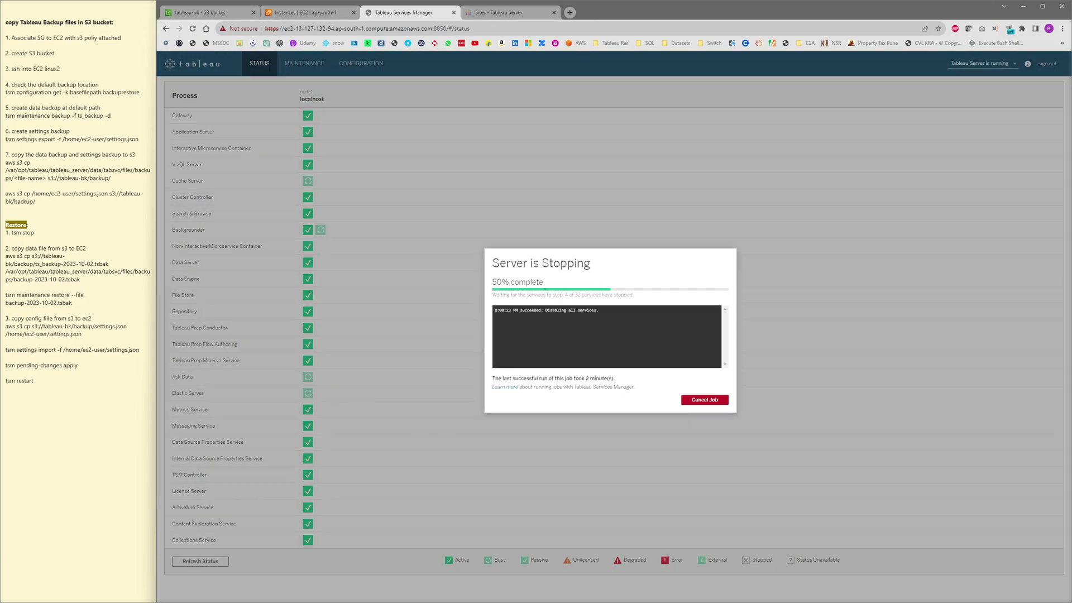
Step: Highlight the tsm stop command in the restore notes
click(34, 232)
double_click(16, 232)
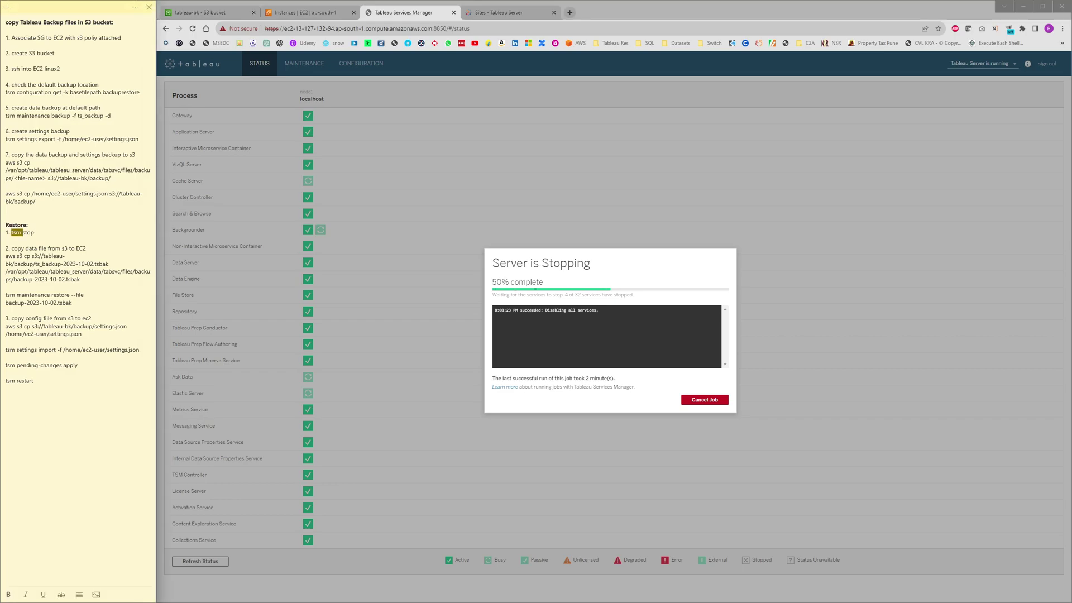
key(shift+End)
Step: Connect to the EC2 instance with EC2 Instance Connect while the server stops
click(293, 11)
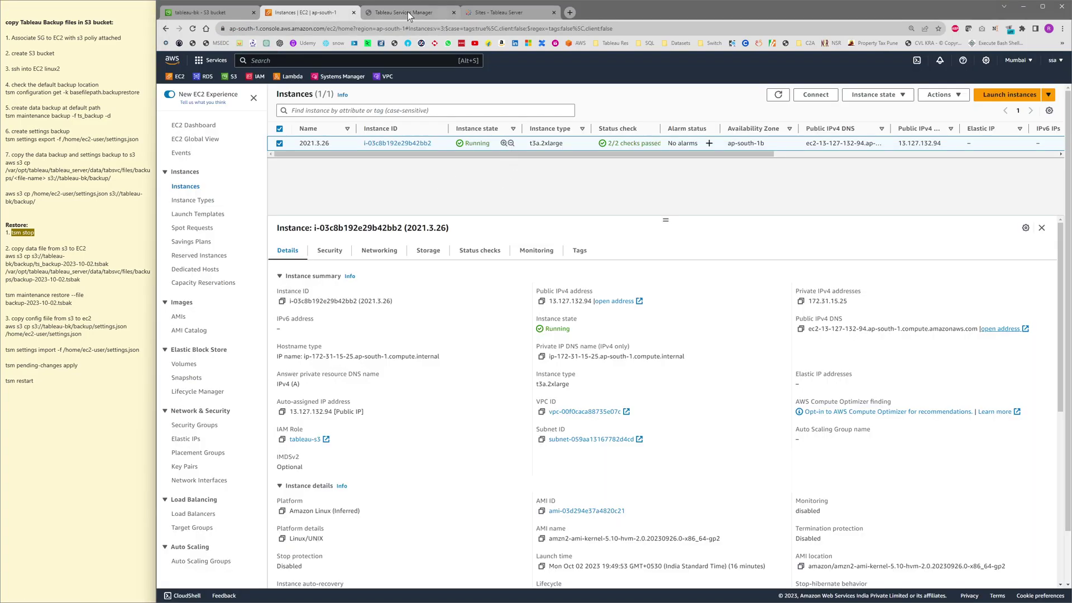
click(408, 12)
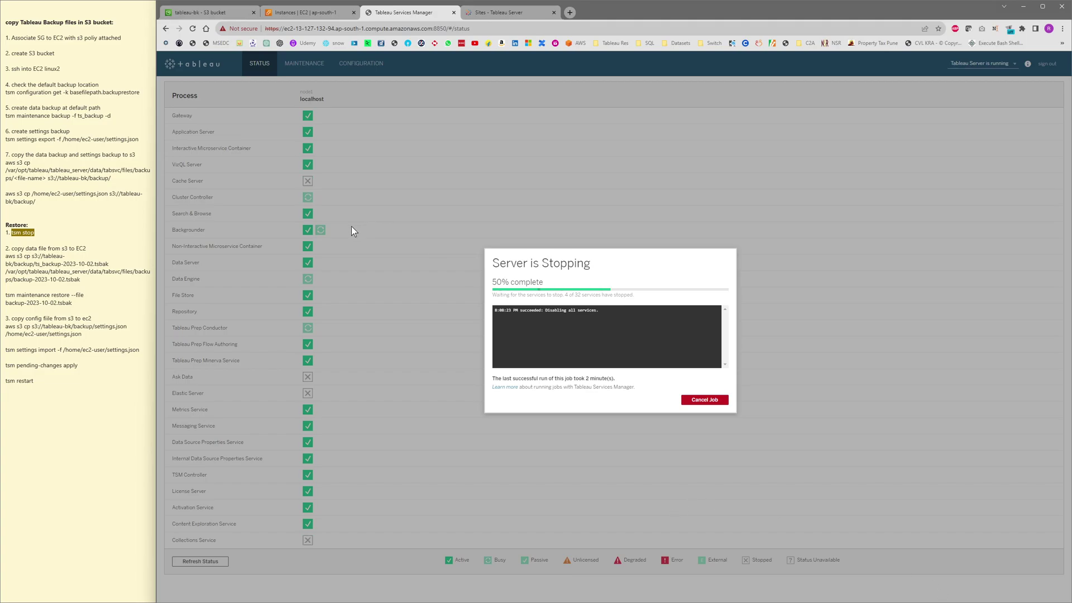
click(315, 13)
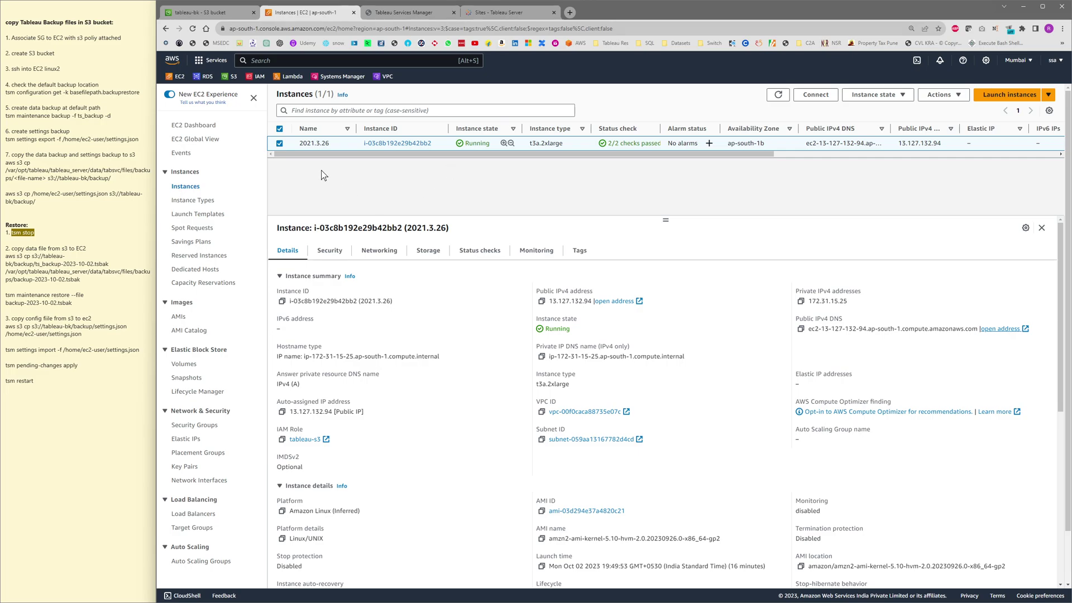
click(814, 95)
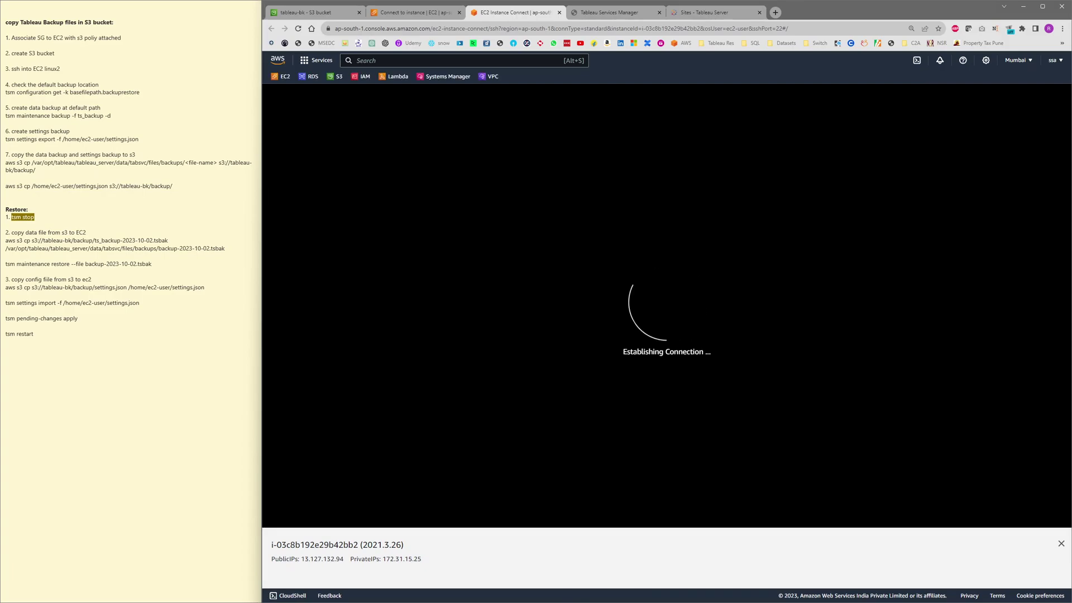
click(622, 14)
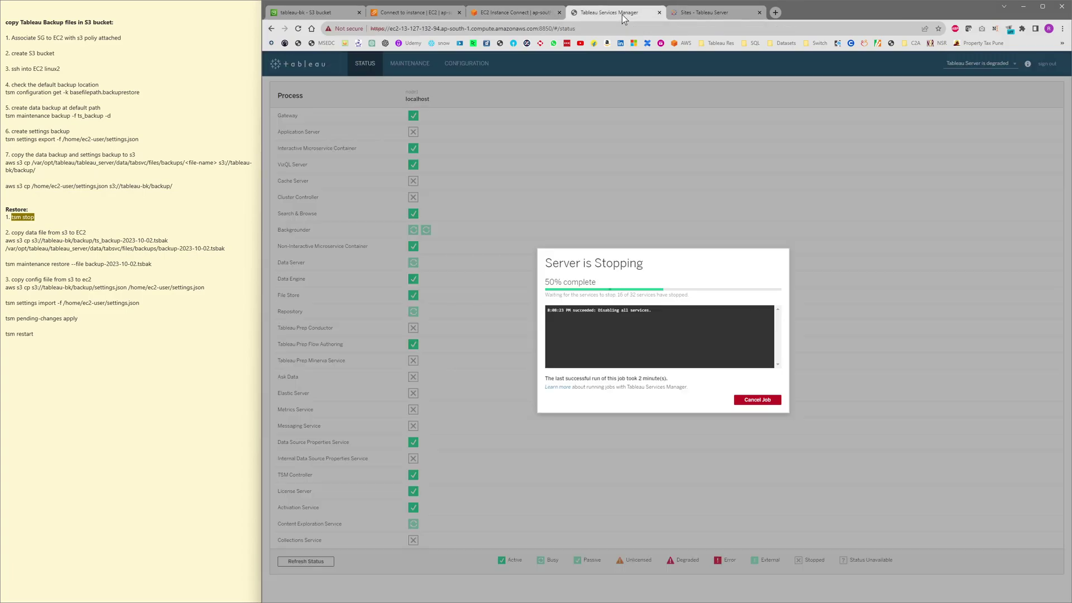
click(521, 13)
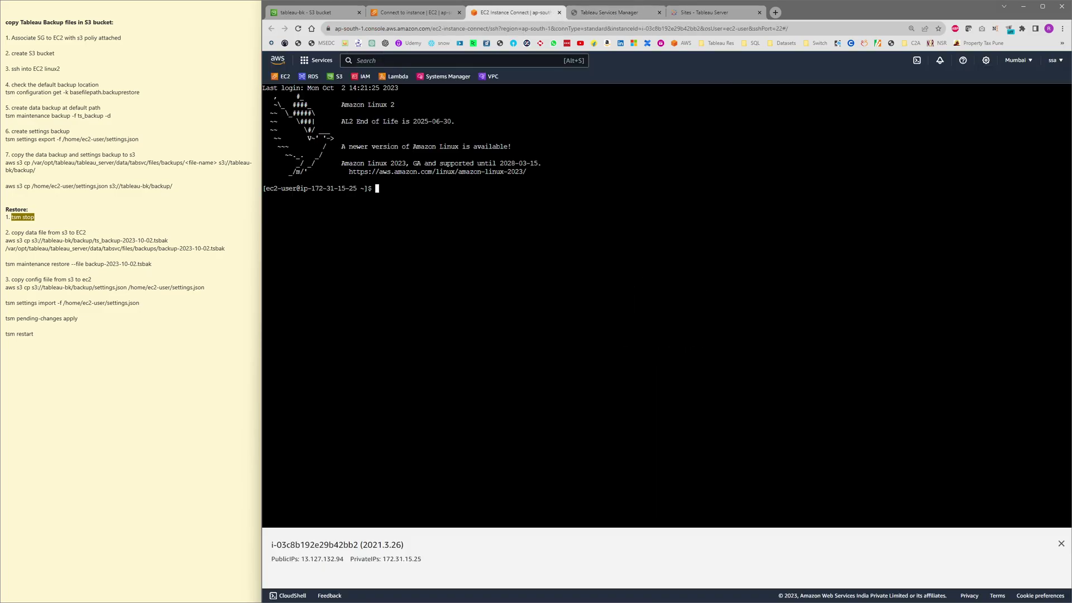
Step: Run tsm status in the terminal and check the TSM shutdown progress
text(tsm status)
key(Return)
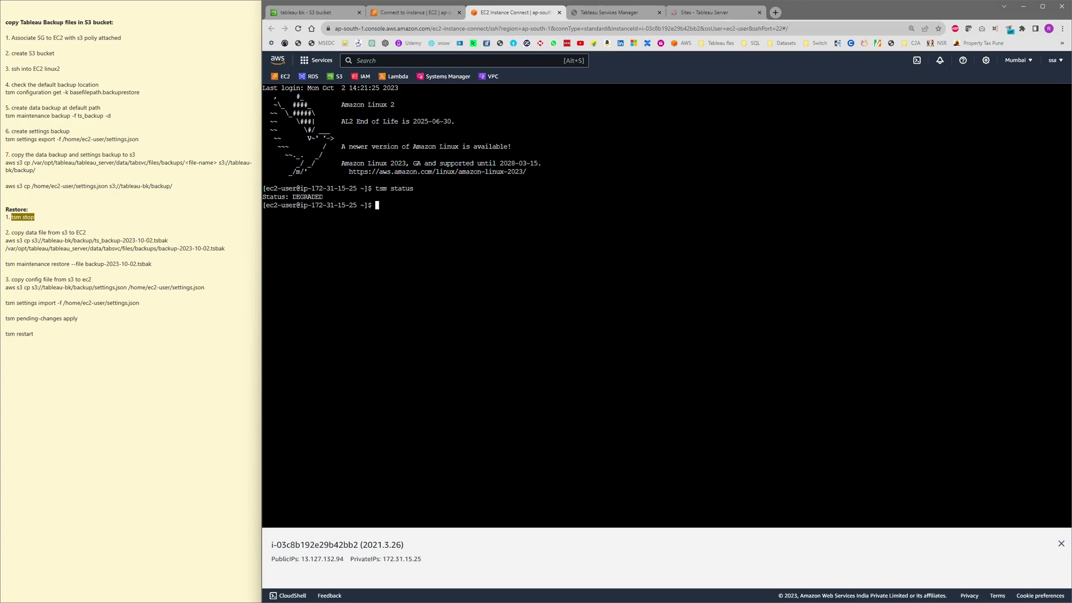
click(608, 13)
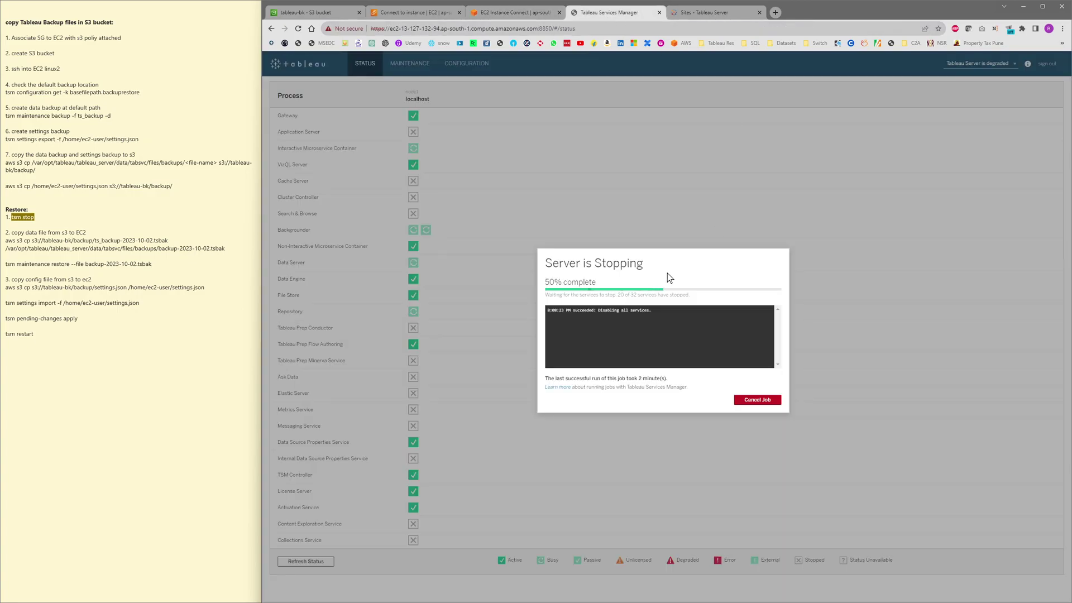
click(534, 13)
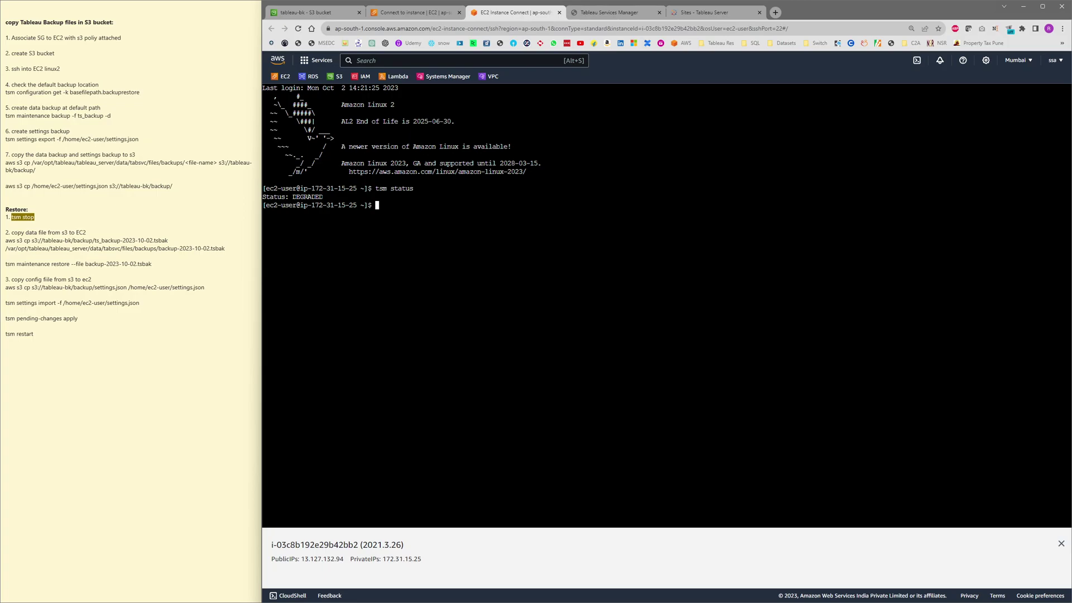
Step: Rerun tsm status until it reports STOPPED and emphasise that line
click(591, 14)
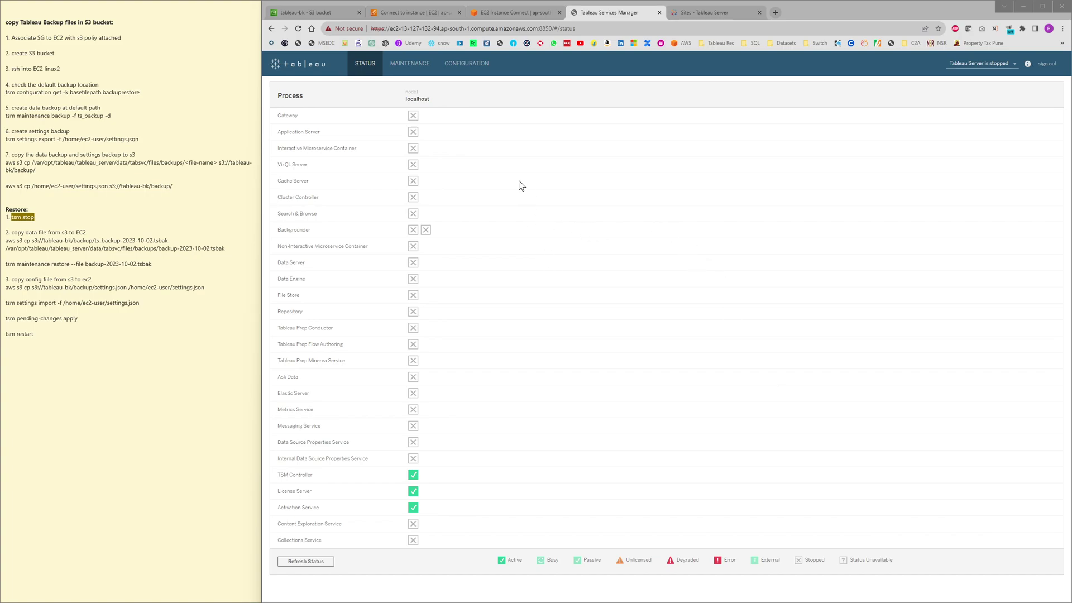
click(514, 13)
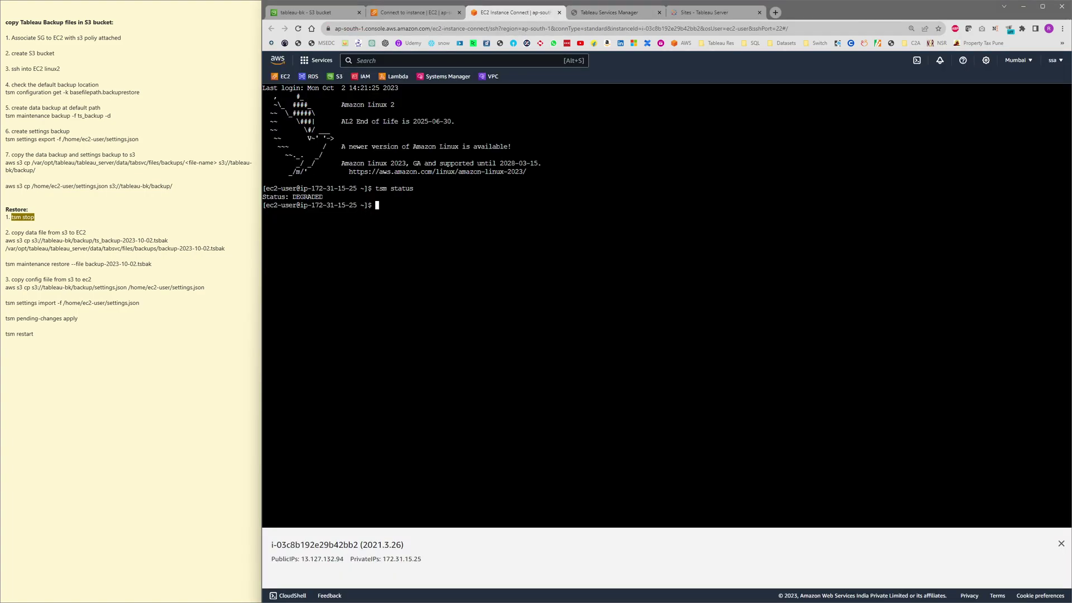
key(Up)
key(Return)
drag(263, 213, 319, 214)
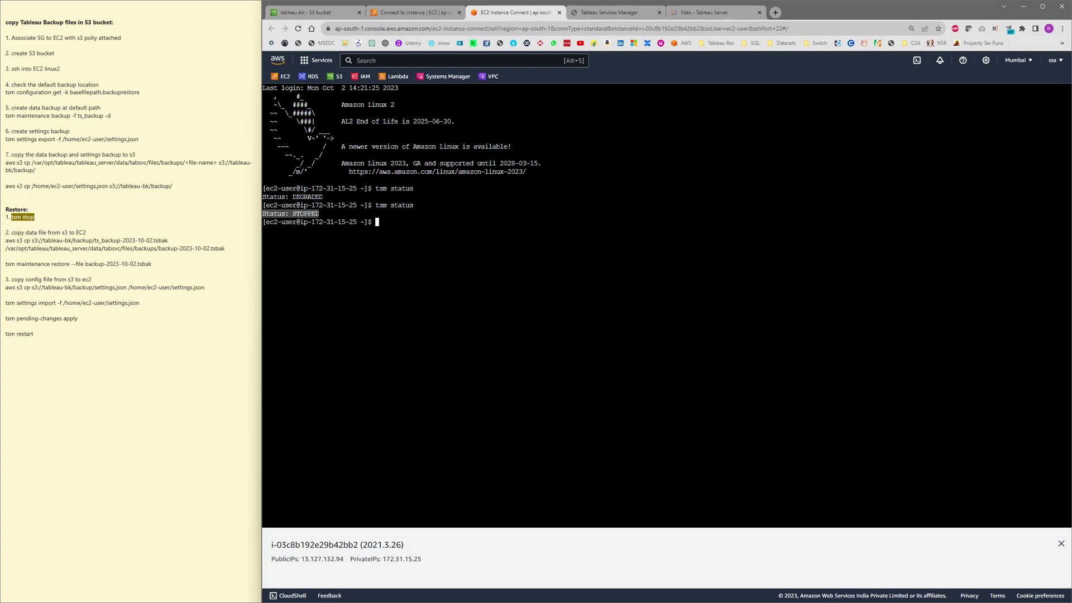
click(318, 213)
Step: Review the two backup files in the S3 backup/ folder, then return to the terminal
click(317, 11)
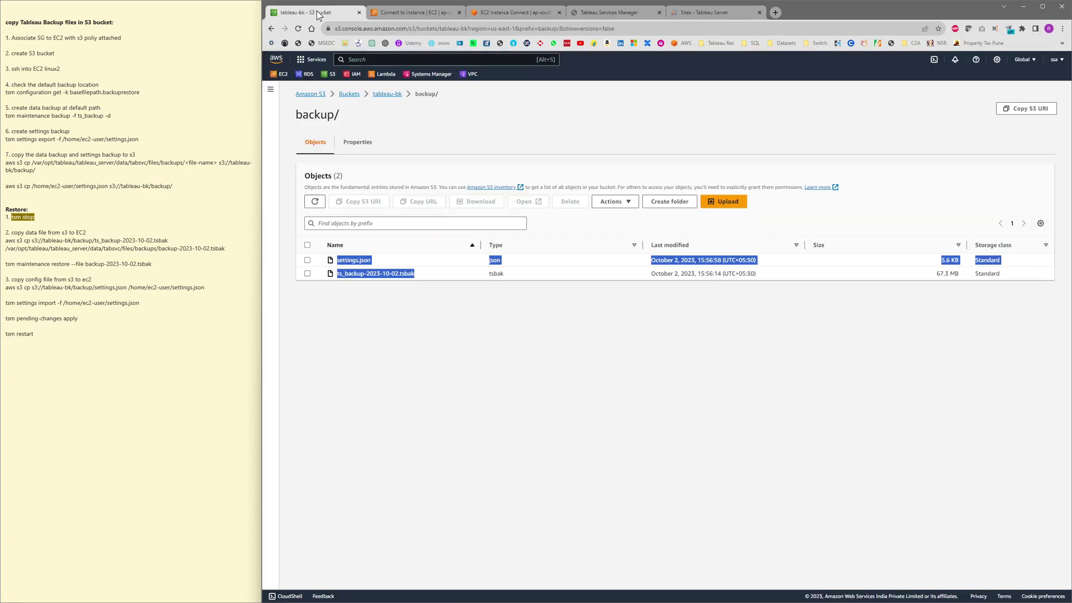
click(416, 274)
drag(423, 275, 340, 269)
click(385, 299)
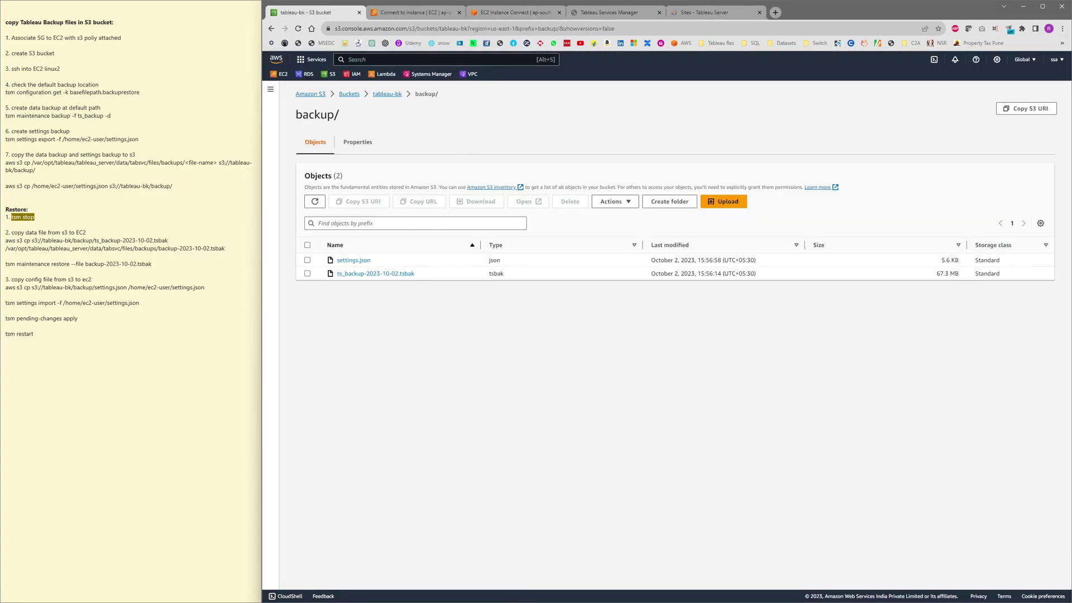
click(504, 12)
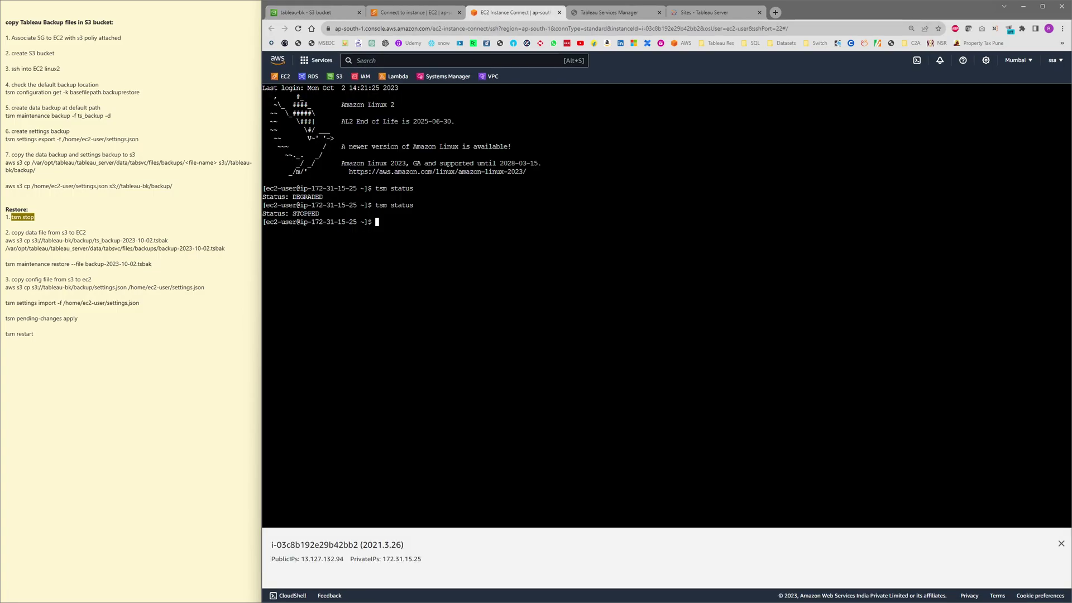
Step: Paste and run the aws s3 cp command downloading ts_backup-2023-10-02.tsbak as backup-2023-10-02.tsbak
click(77, 240)
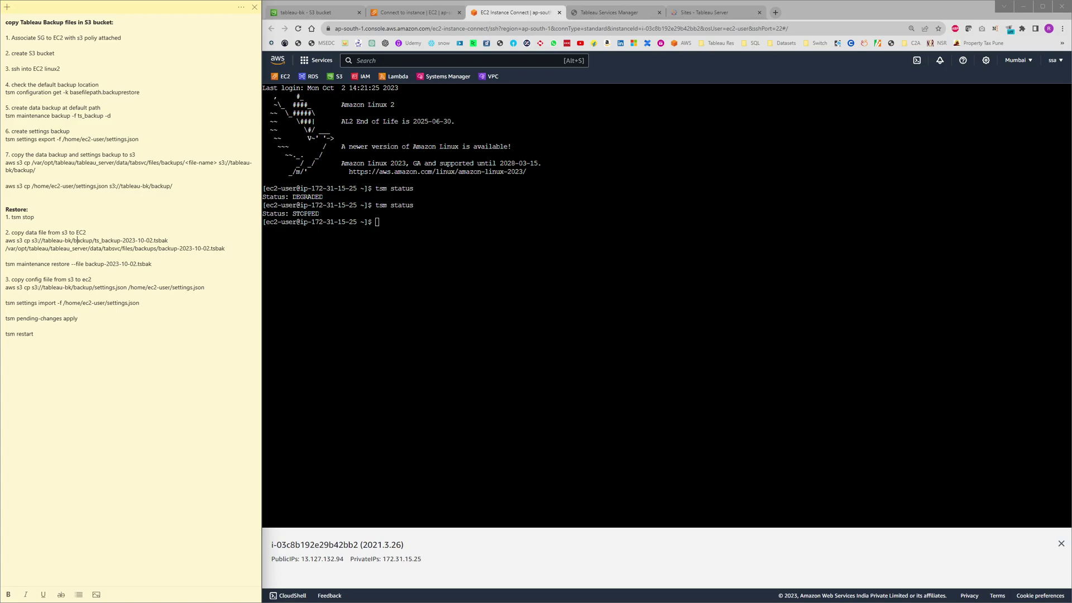
key(Home)
key(ctrl+shift+Right)
key(ctrl+shift+Right)
key(ctrl+shift+Right)
key(ctrl+shift+Right)
key(ctrl+shift+Right)
key(ctrl+shift+Right)
key(ctrl+shift+Right)
key(ctrl+shift+Right)
key(ctrl+shift+Right)
key(ctrl+shift+Right)
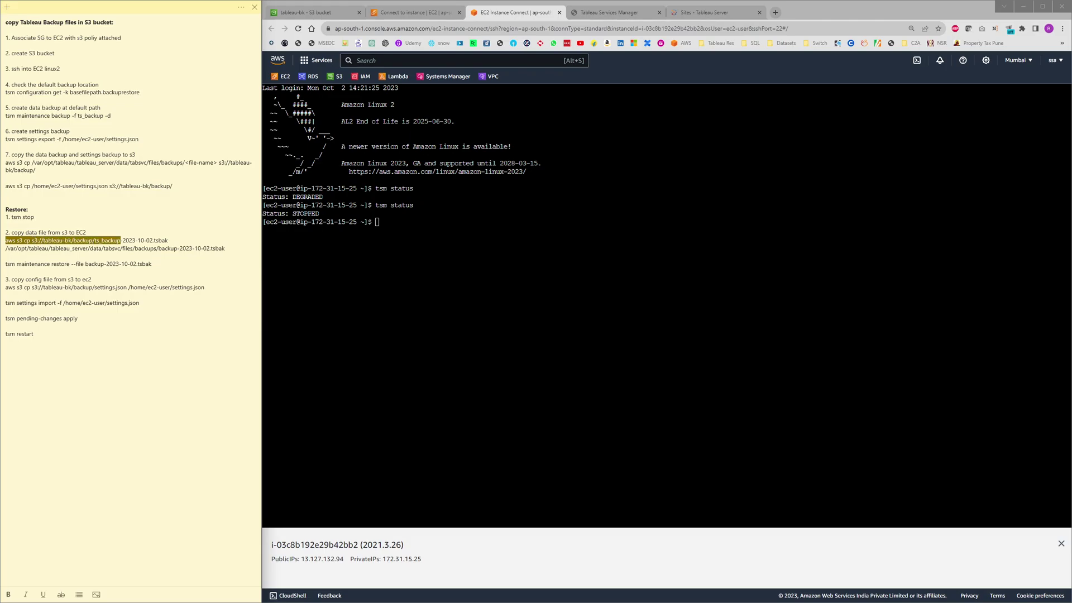
key(ctrl+shift+Right)
key(ctrl+shift+Right)
key(ctrl+shift+Right)
key(shift+Down)
key(ctrl+shift+Left)
key(ctrl+shift+Left)
key(ctrl+shift+Left)
key(ctrl+shift+Left)
key(ctrl+shift+Left)
key(ctrl+shift+Right)
key(ctrl+shift+Right)
key(ctrl+shift+Right)
key(ctrl+shift+Right)
key(ctrl+shift+Right)
key(ctrl+shift+Right)
key(ctrl+shift+Right)
key(ctrl+shift+Right)
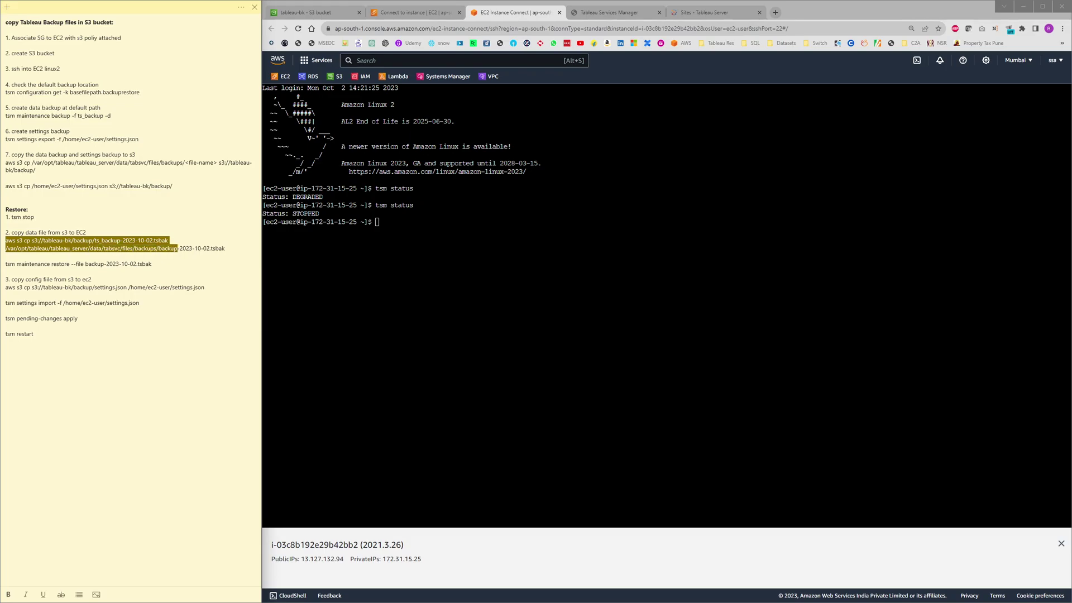
key(ctrl+shift+Right)
key(ctrl+shift+Right)
key(ctrl+shift+Right)
right_click(410, 232)
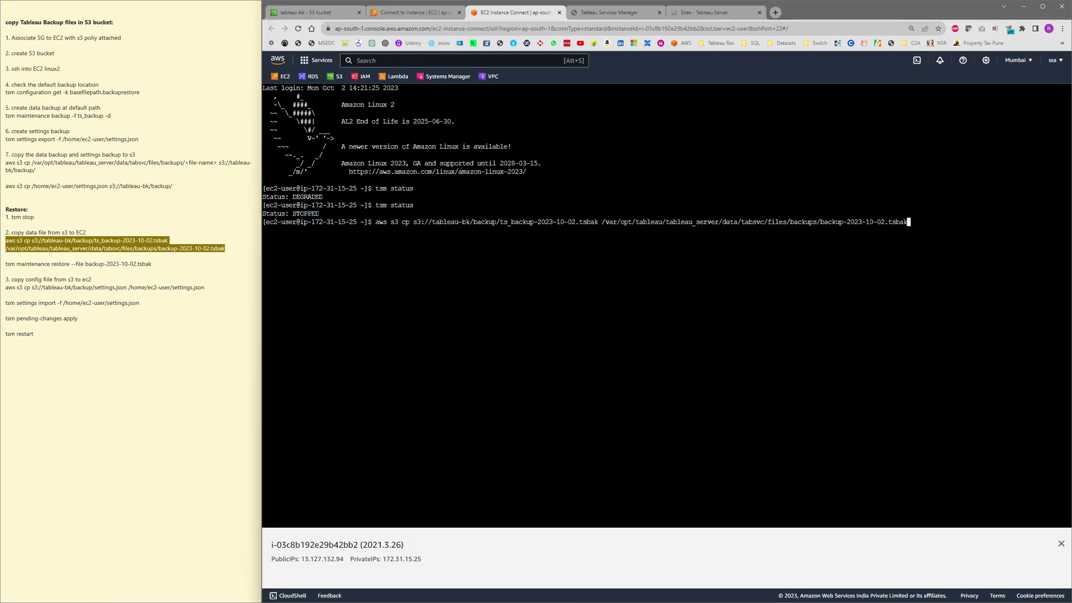
key(Return)
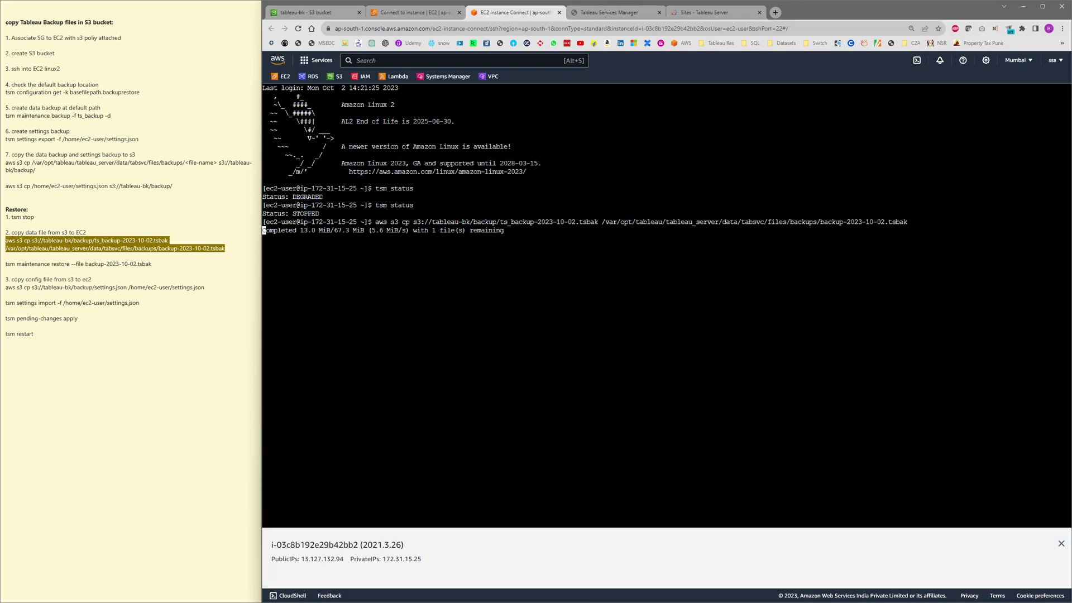
Step: Highlight the backups destination path, then select the tsm maintenance restore command in the notes
drag(601, 221, 907, 221)
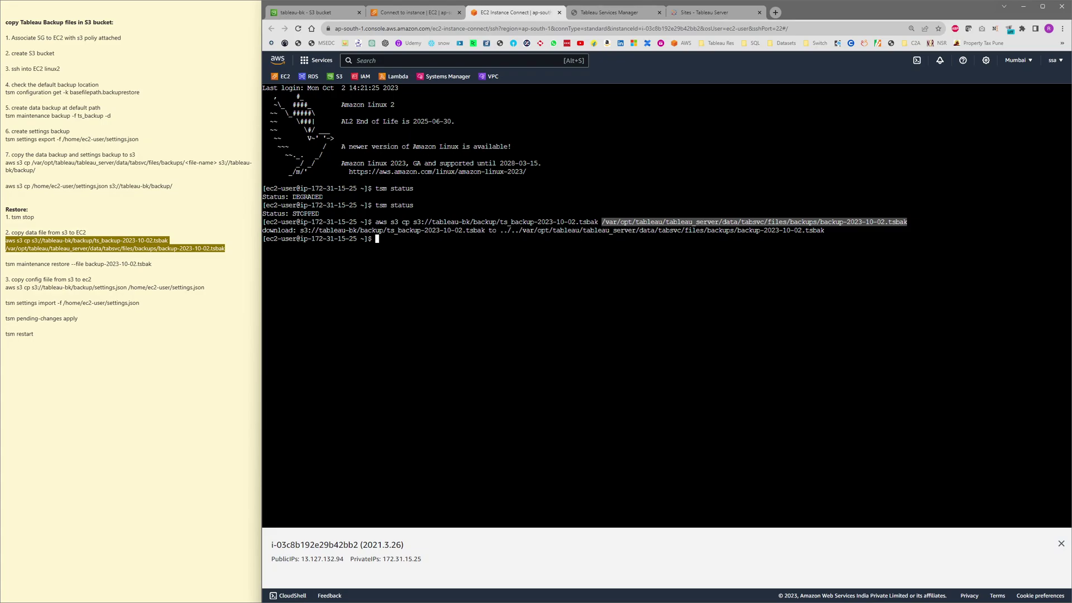
key(Escape)
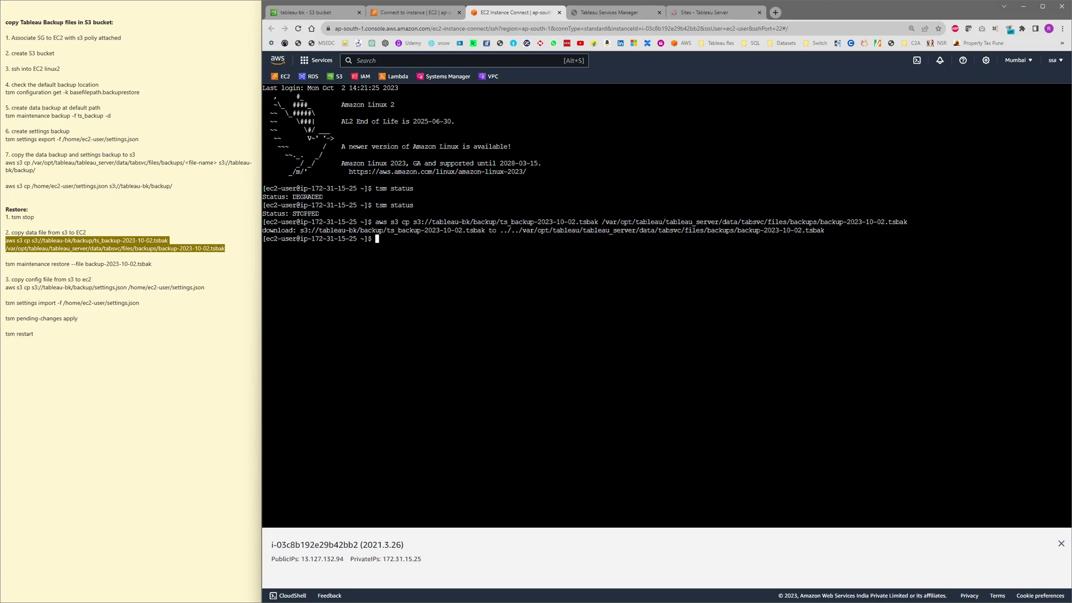
drag(579, 223, 907, 223)
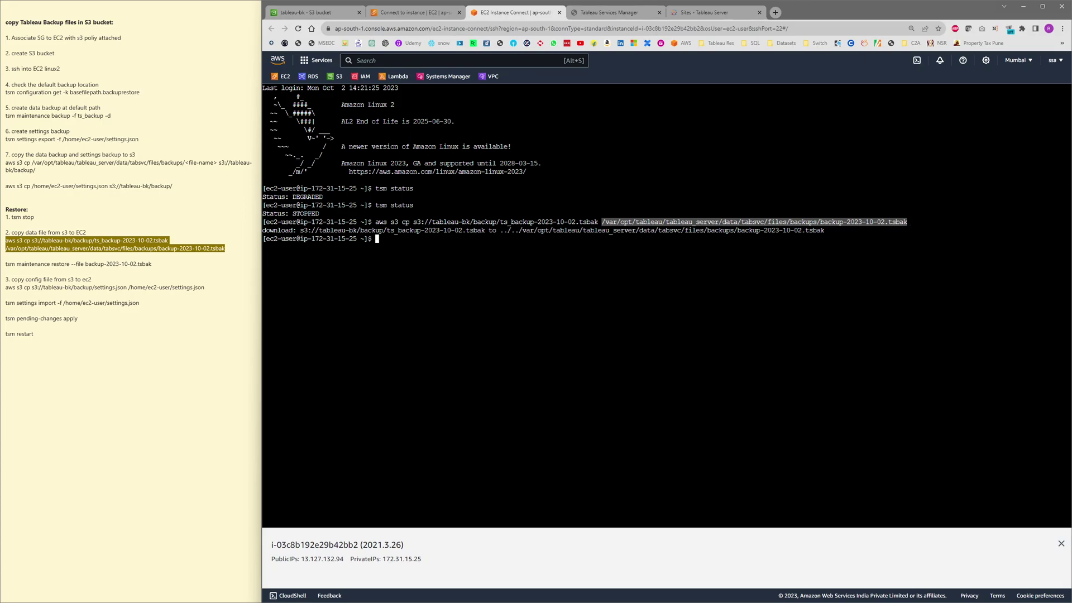
click(76, 264)
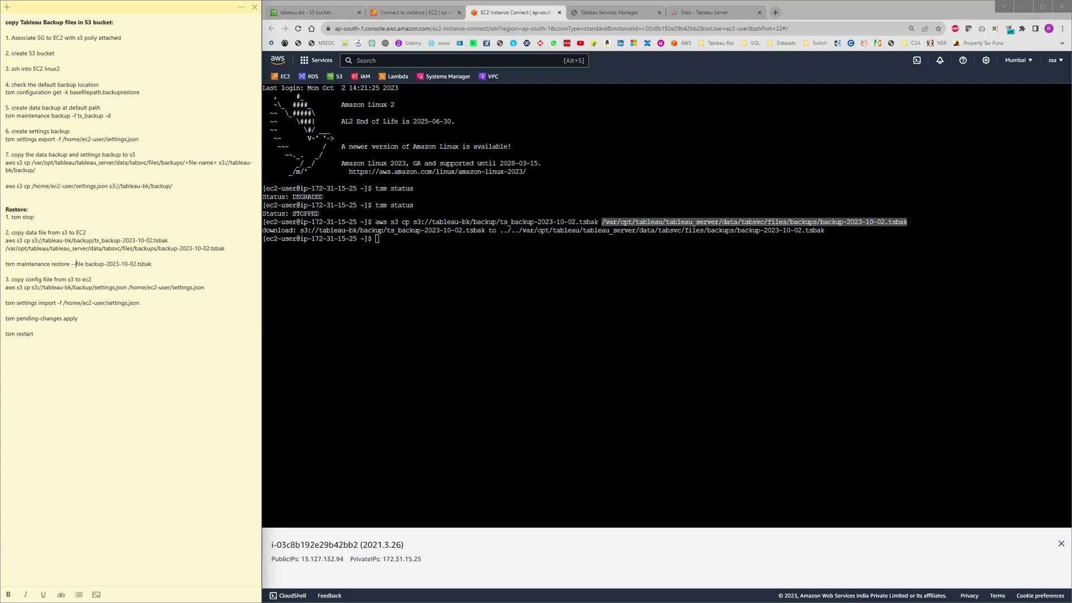
drag(602, 222, 820, 222)
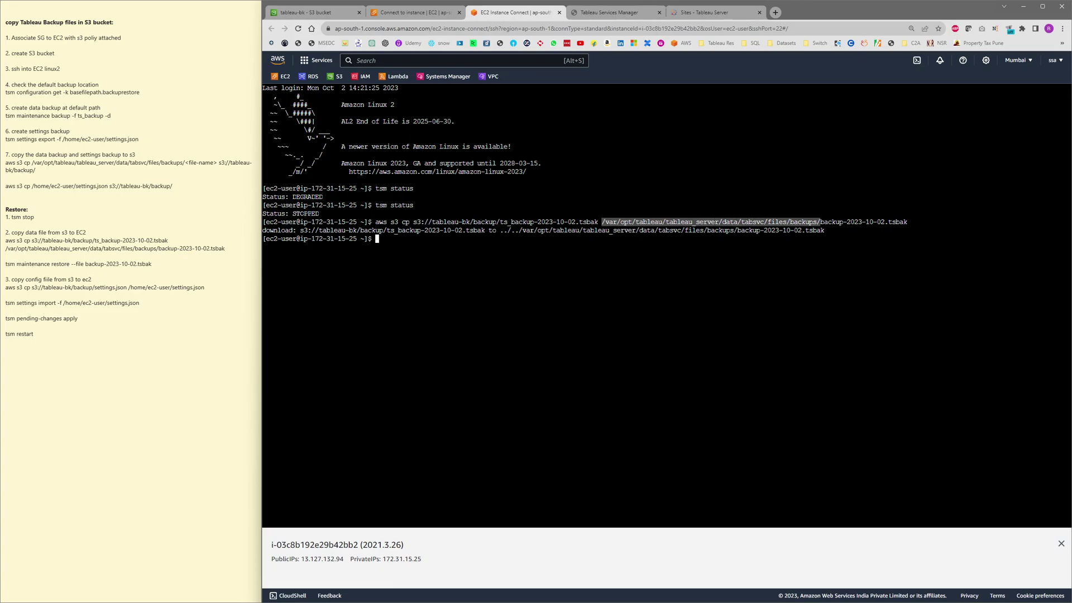
click(6, 271)
drag(6, 263, 153, 264)
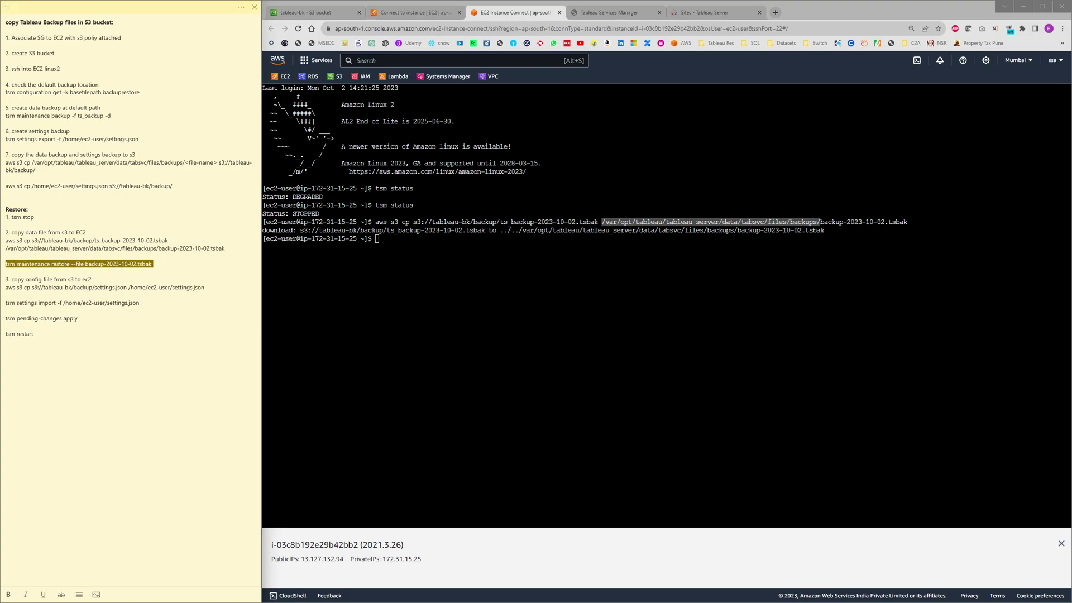
Step: Run tsm maintenance restore --file backup-2023-10-02.tsbak in the terminal
click(558, 335)
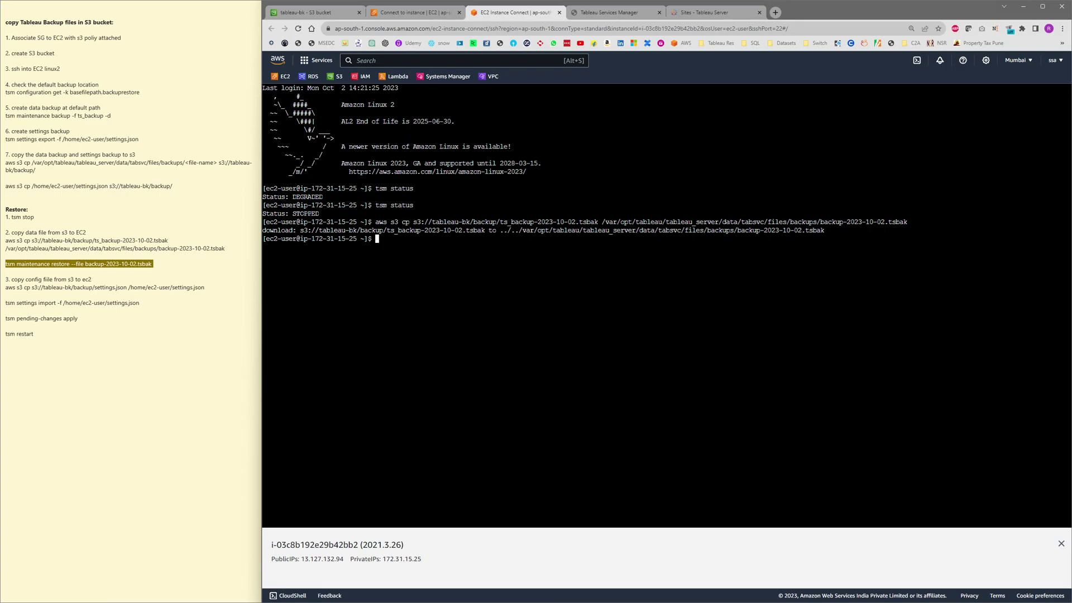
right_click(391, 255)
click(423, 319)
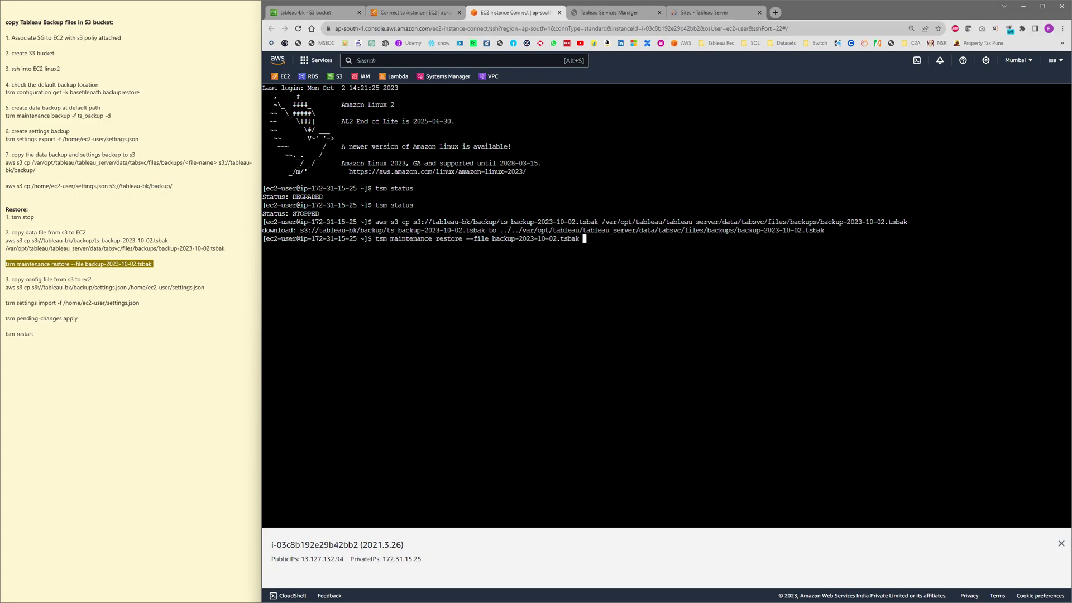
key(Return)
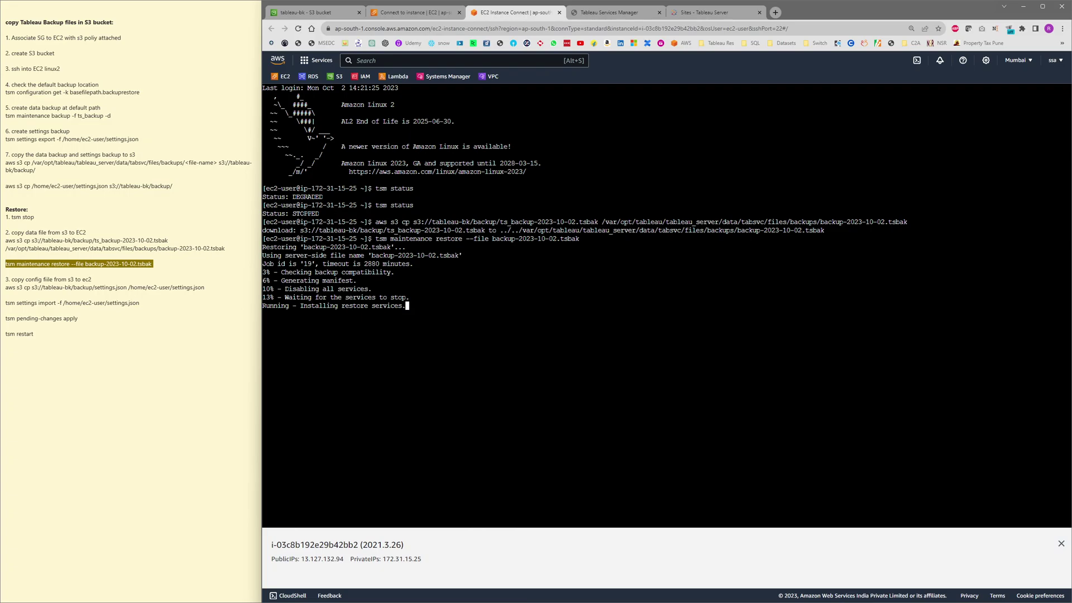
Step: Highlight the restore output and progress steps, then check progress in Tableau Services Manager
drag(263, 247, 387, 247)
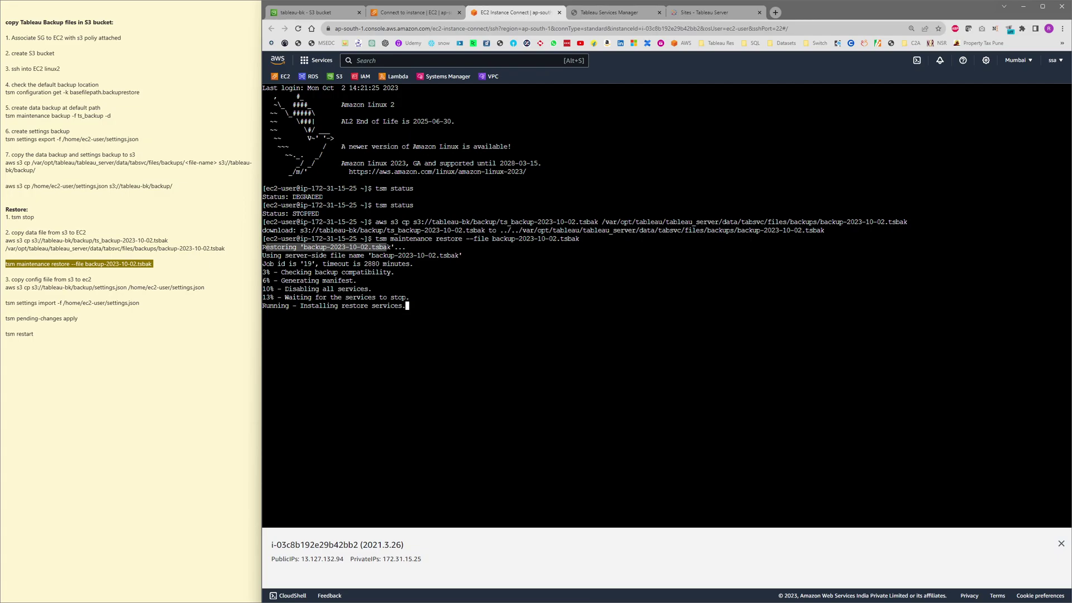
double_click(415, 255)
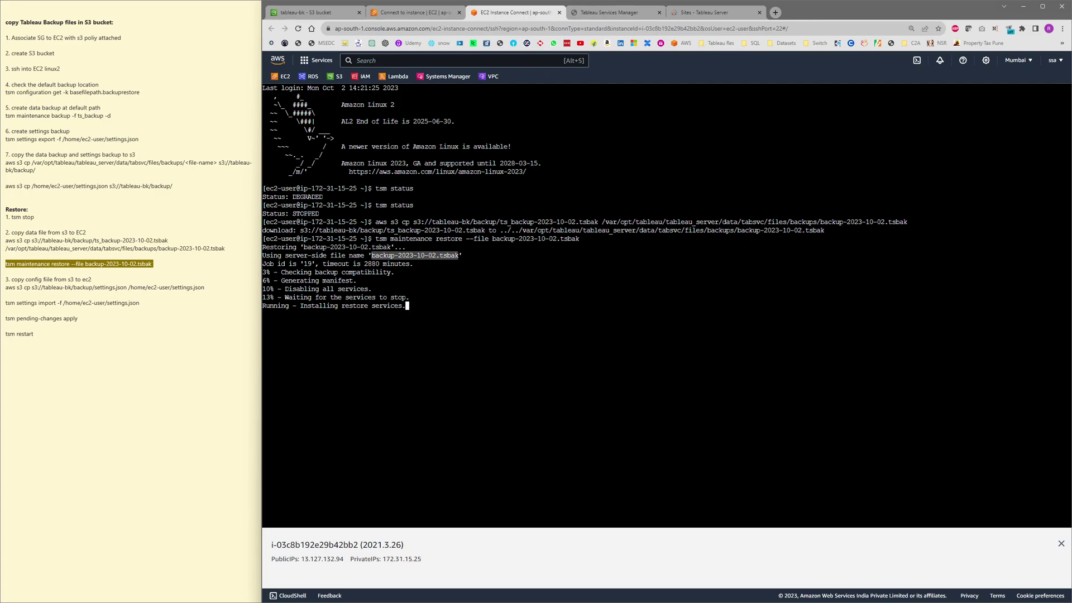
drag(263, 263, 417, 297)
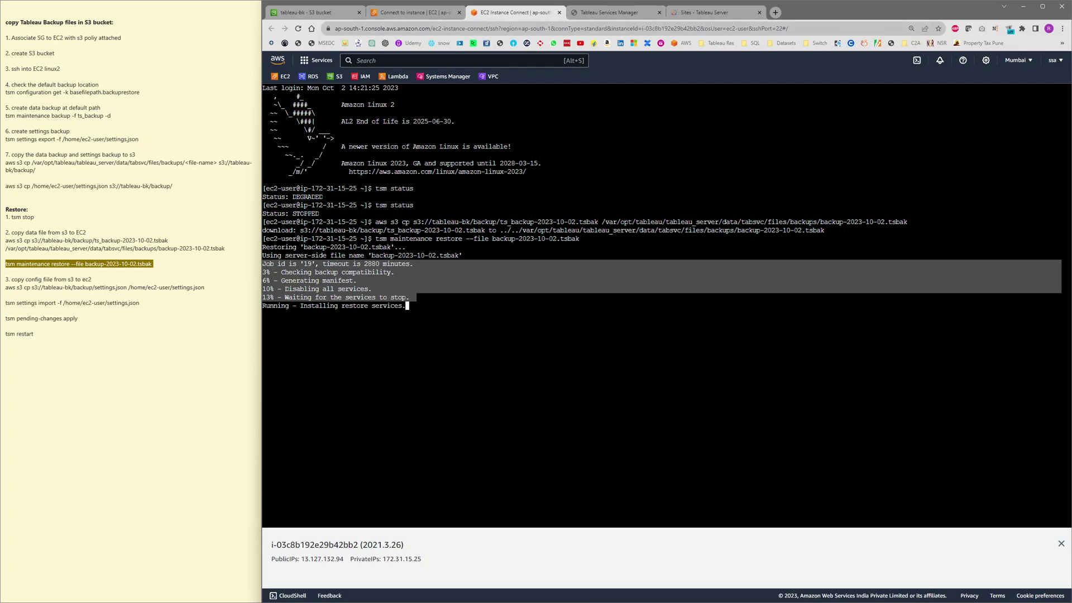
click(609, 13)
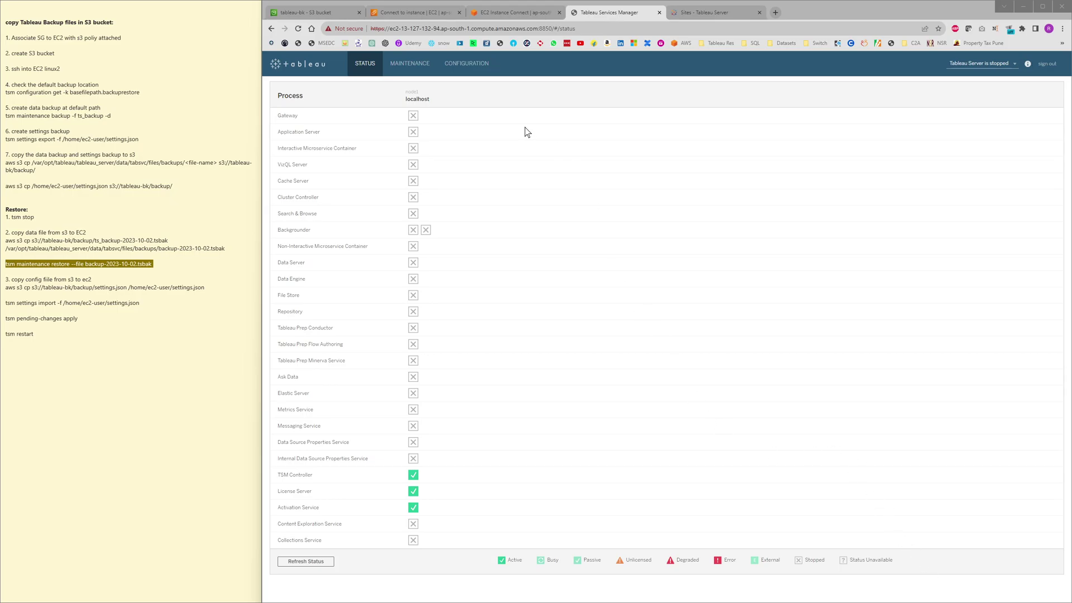
Step: Confirm the restore succeeded, then copy settings.json from tableau-bk to /home/ec2-user with aws s3 cp
click(515, 13)
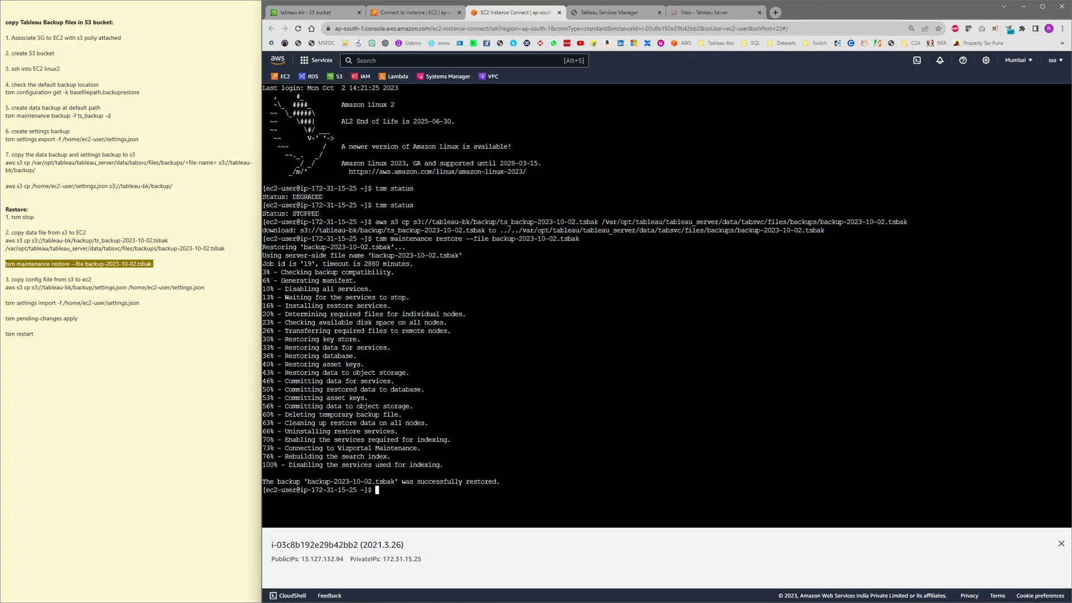
drag(501, 481, 262, 481)
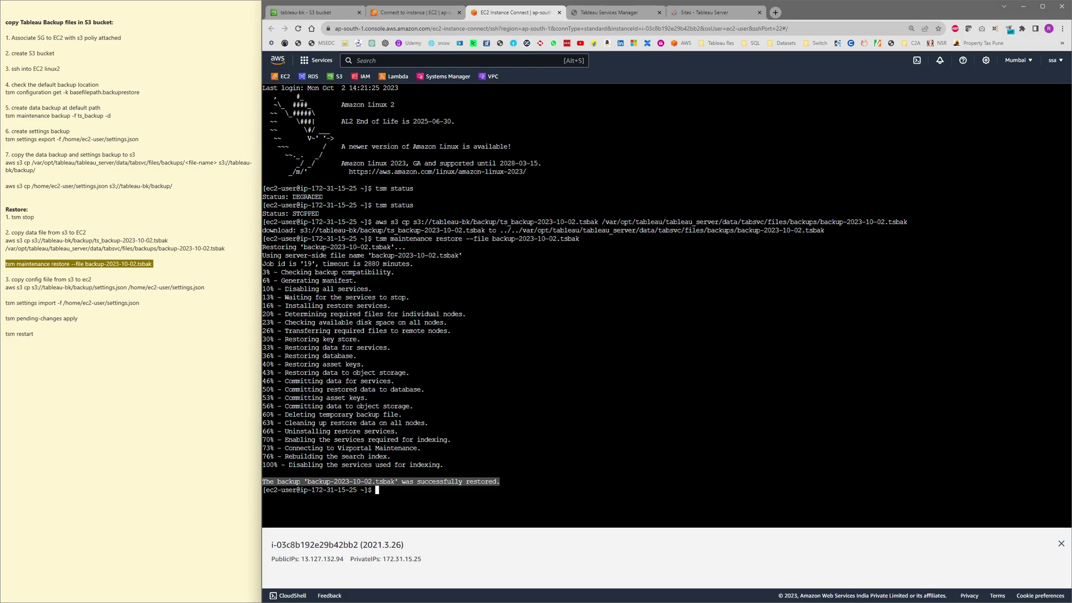
drag(5, 287, 205, 287)
key(ctrl+c)
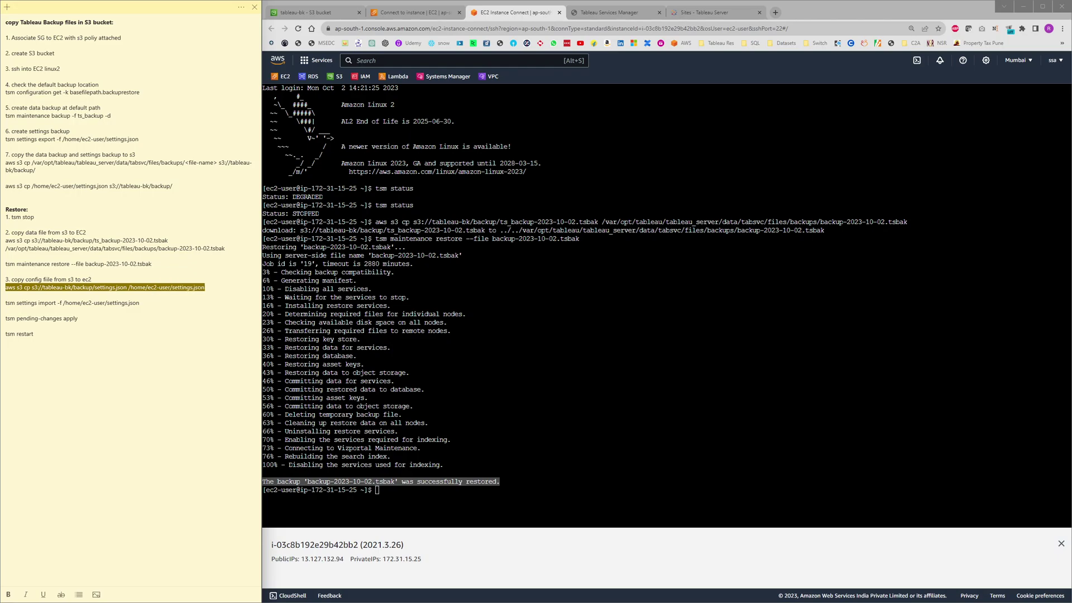
right_click(447, 352)
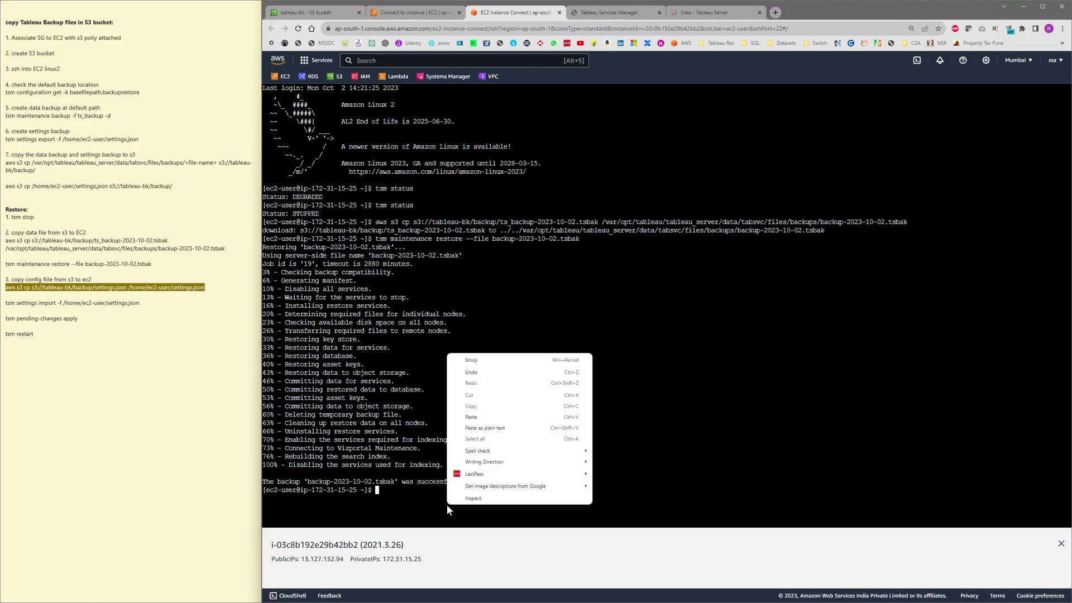
click(469, 435)
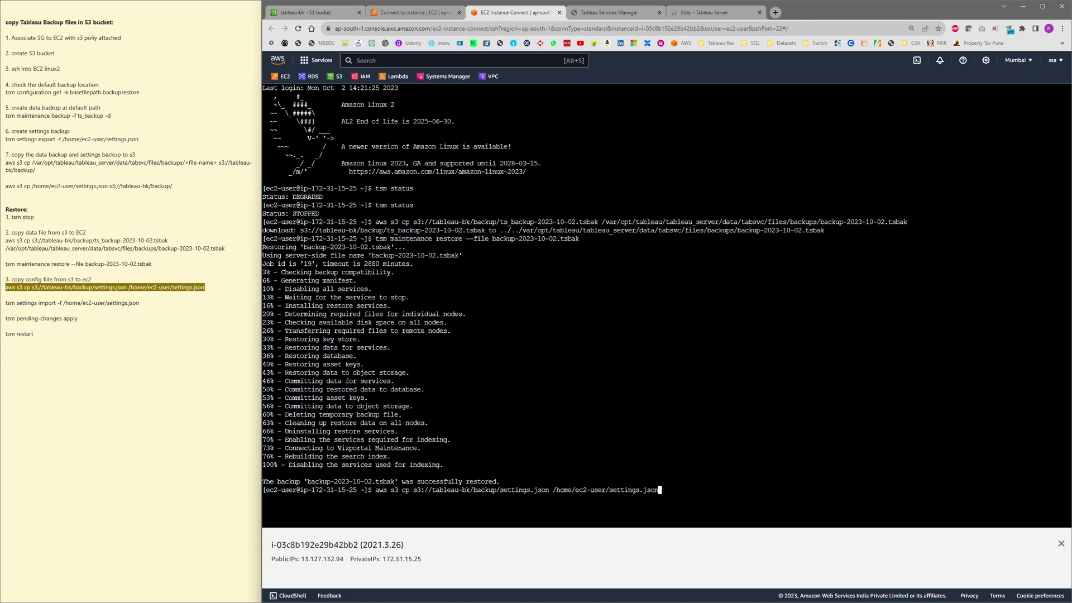
drag(551, 490, 606, 489)
click(606, 490)
key(Return)
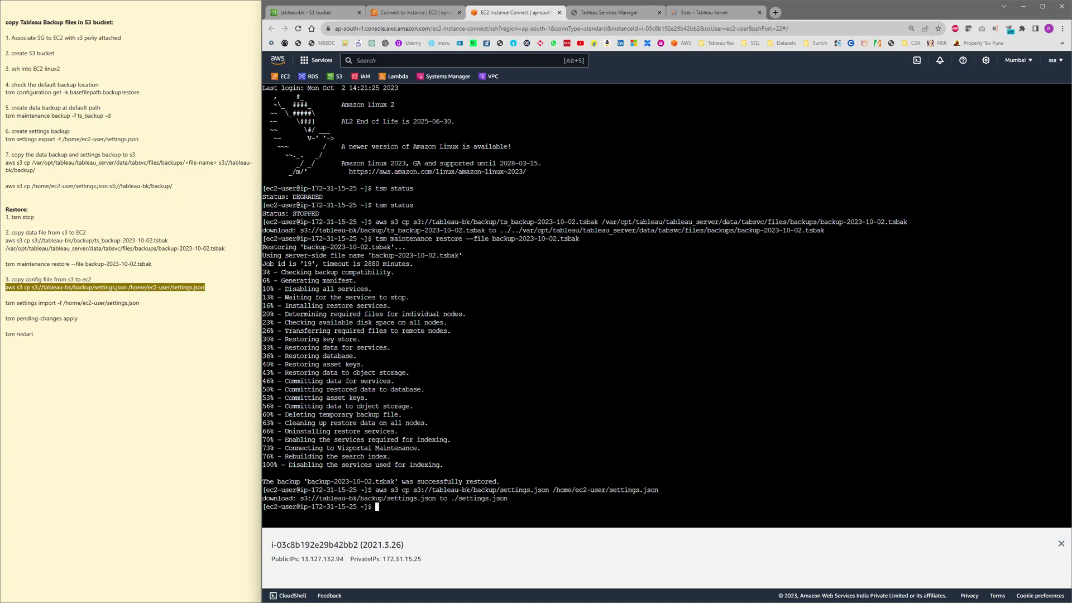
Step: Run tsm settings import -f /home/ec2-user/settings.json in the terminal
drag(6, 303, 140, 302)
key(ctrl+c)
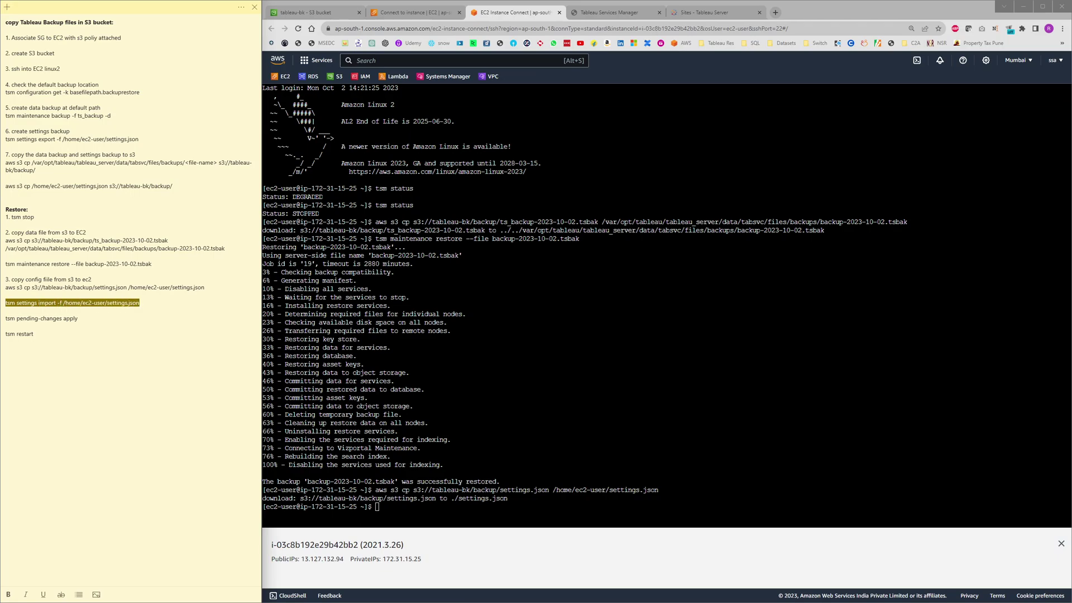
click(403, 354)
right_click(403, 354)
click(466, 429)
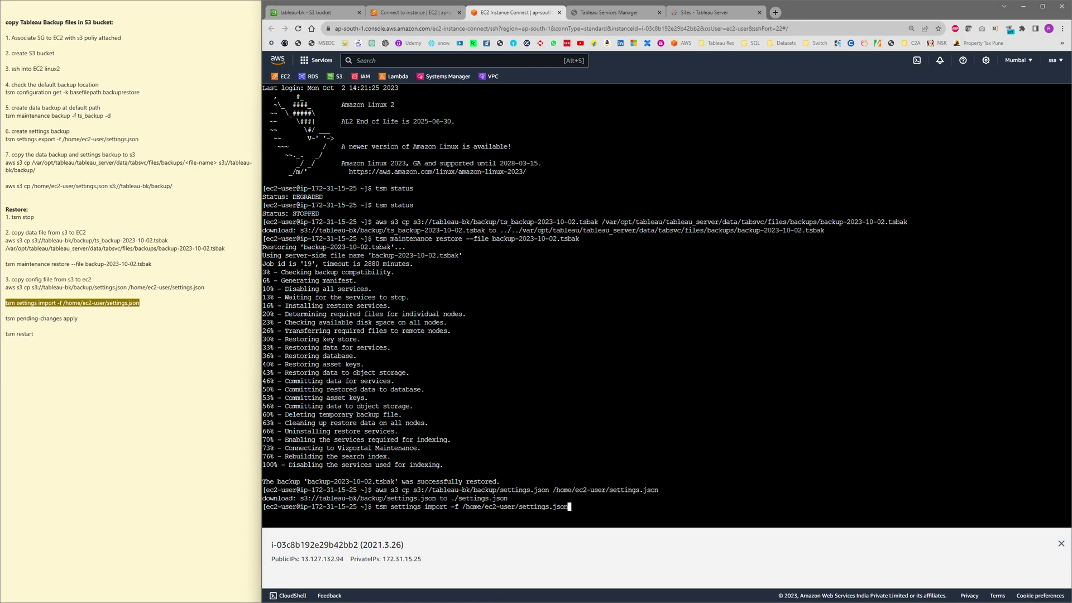
drag(462, 506, 579, 506)
click(579, 506)
key(Return)
Step: Reload the Tableau Services Manager status page, which still shows the server stopped
click(620, 11)
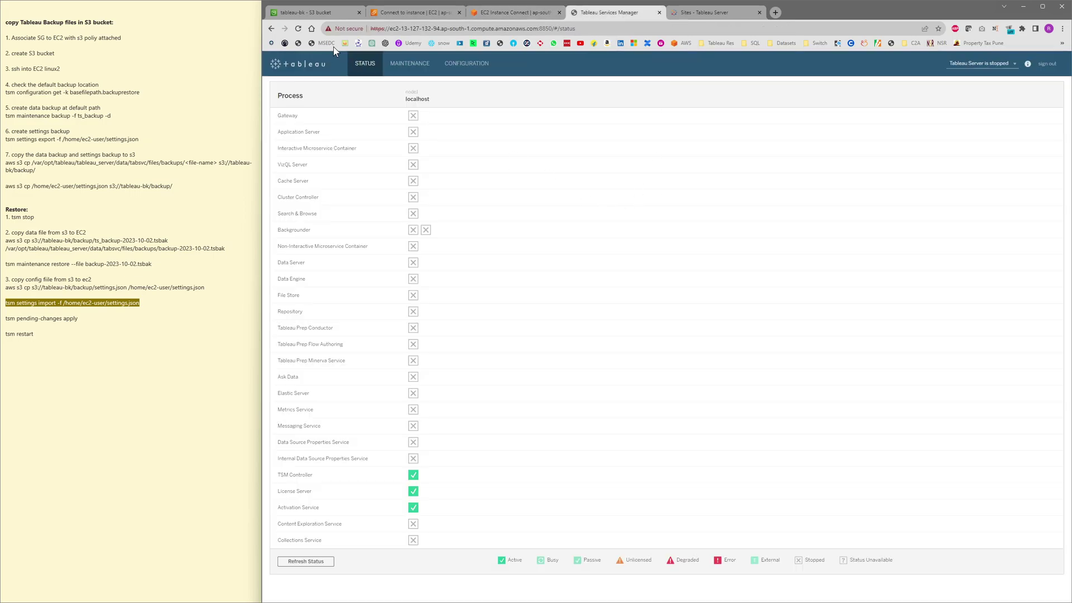
click(296, 30)
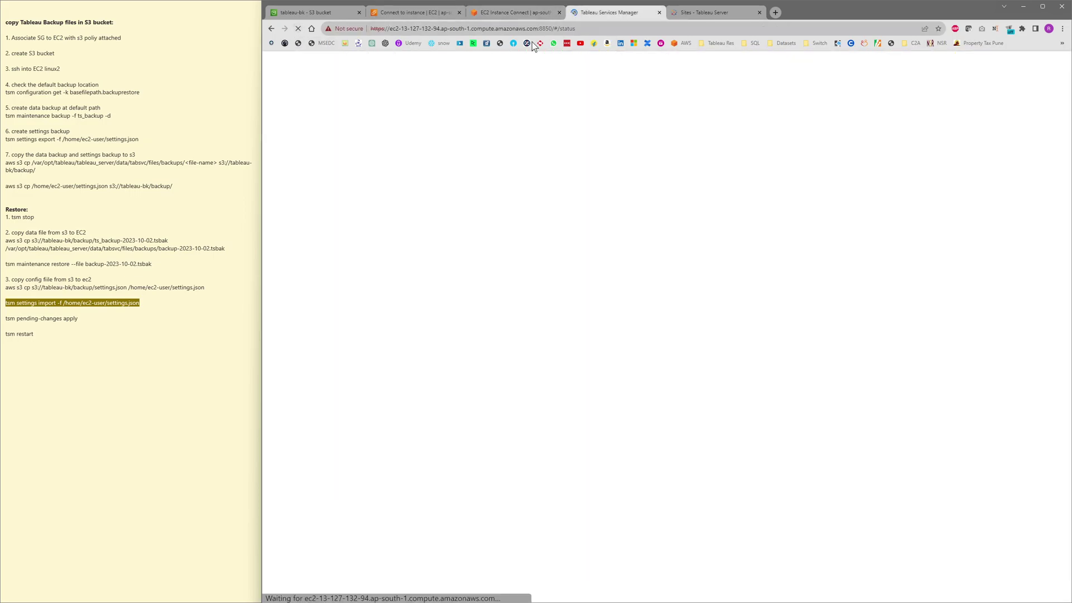
click(7, 318)
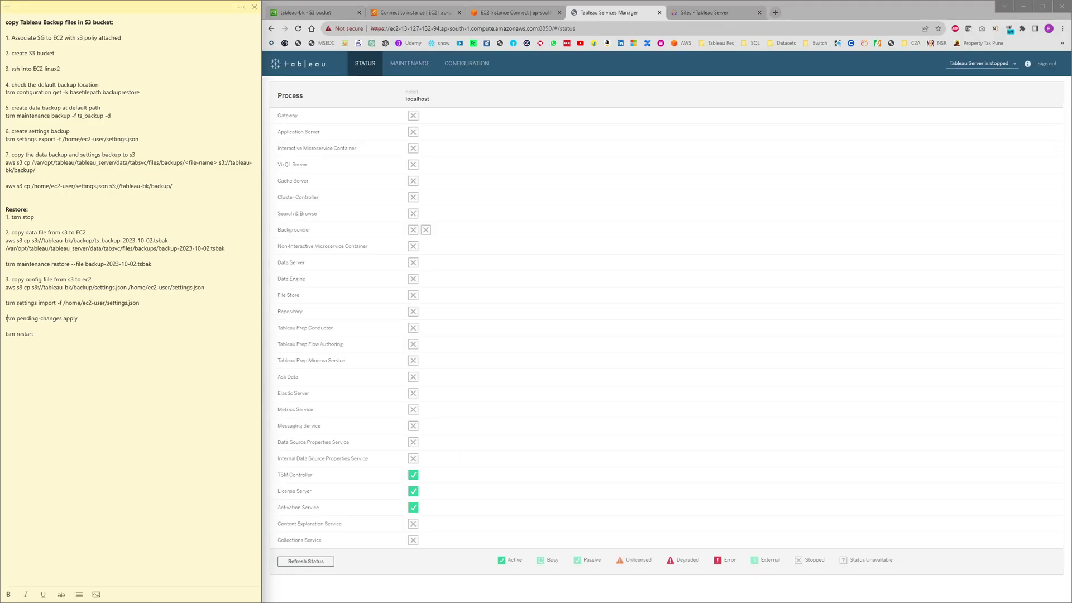
Step: Paste and run tsm pending-changes apply in the terminal
drag(7, 318, 78, 319)
key(ctrl+c)
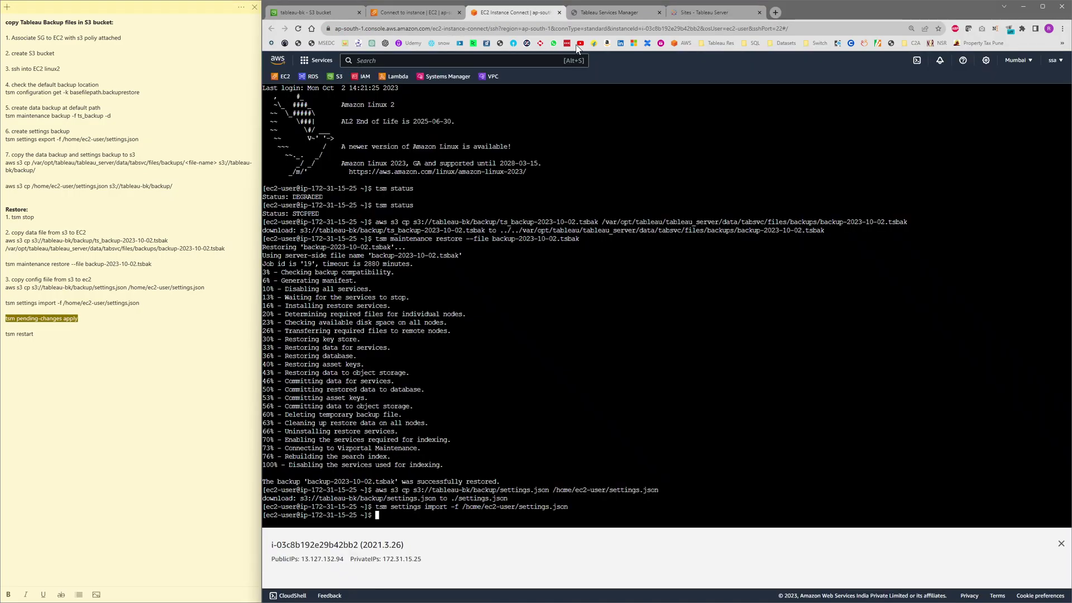
right_click(494, 441)
click(508, 511)
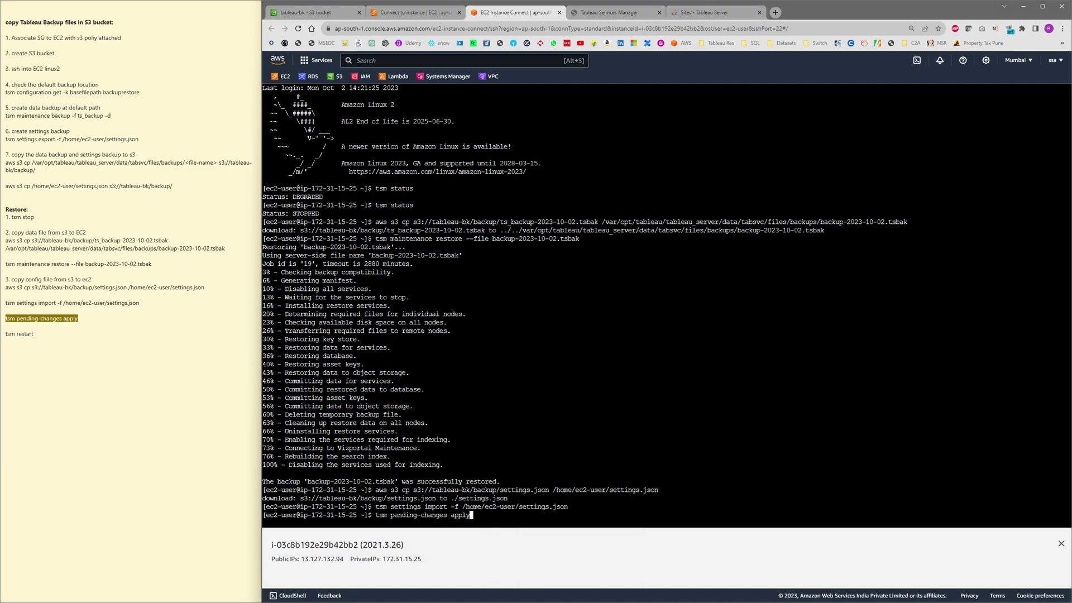
key(Return)
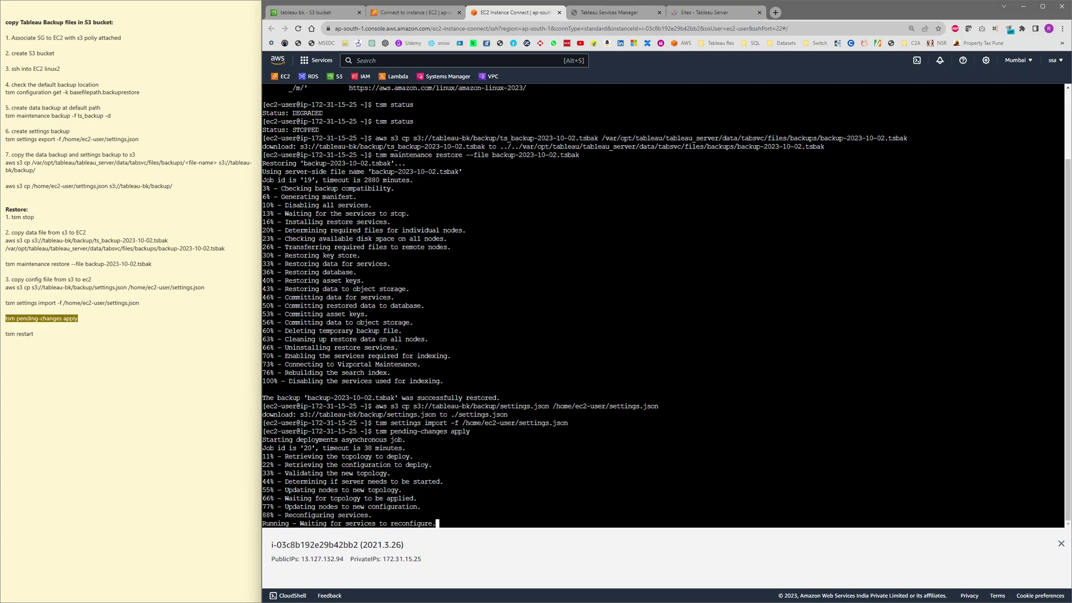
Step: Wait for the successful deployment message, then reload the TSM status page
click(628, 15)
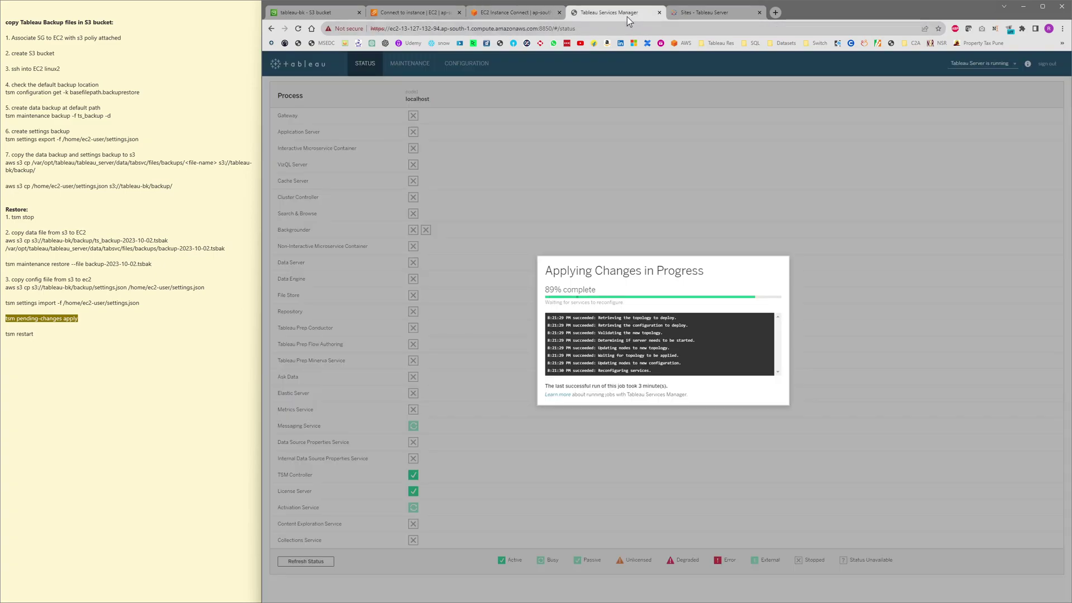
click(524, 15)
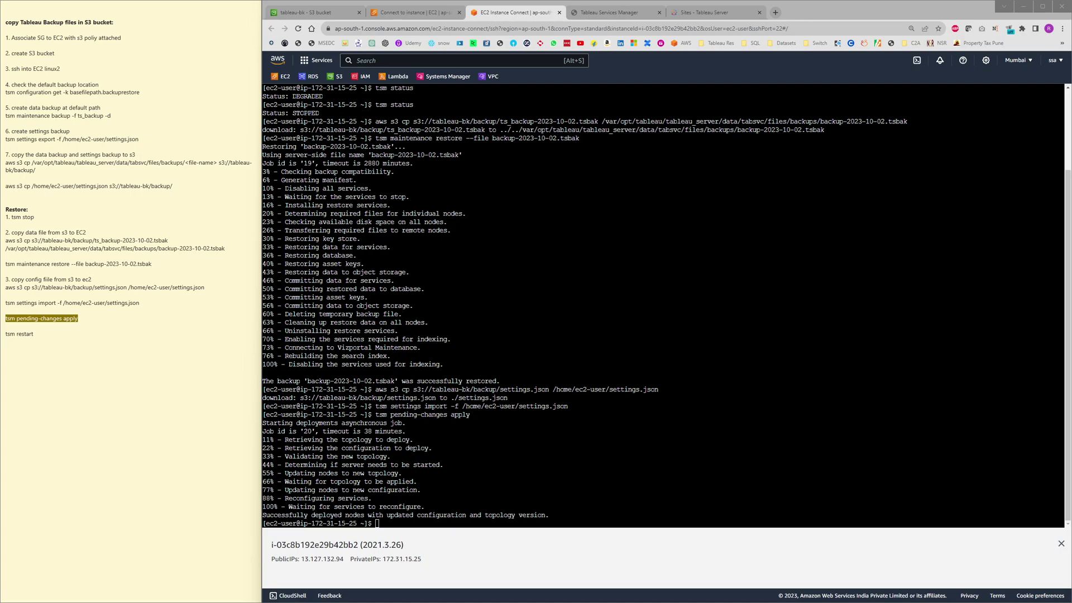
drag(262, 505, 550, 515)
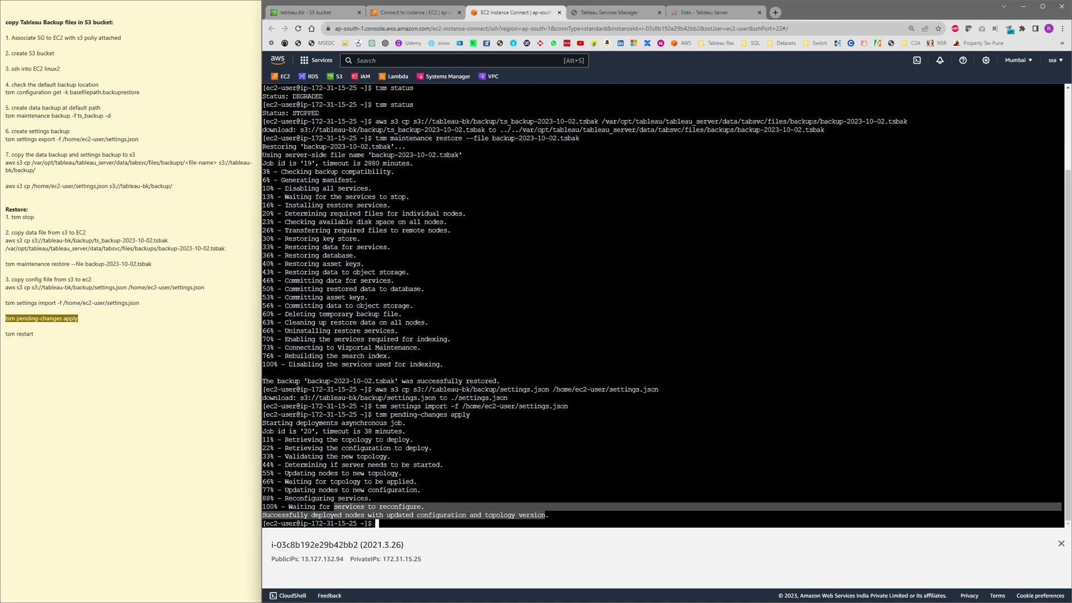
click(609, 12)
click(298, 28)
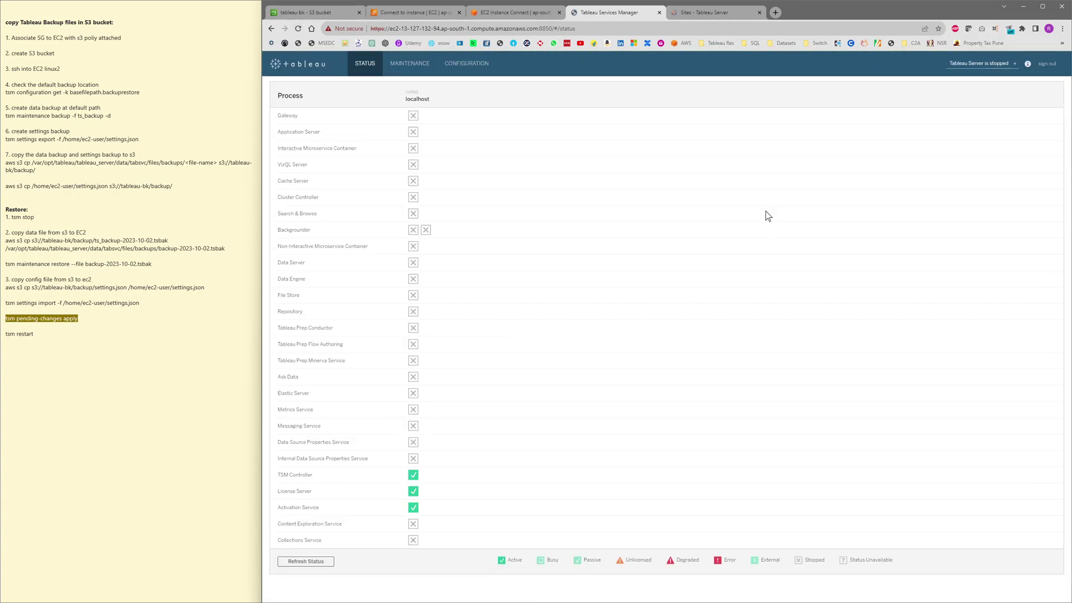
Step: Start Tableau Server from Services Manager and wait until every localhost process shows active
click(976, 66)
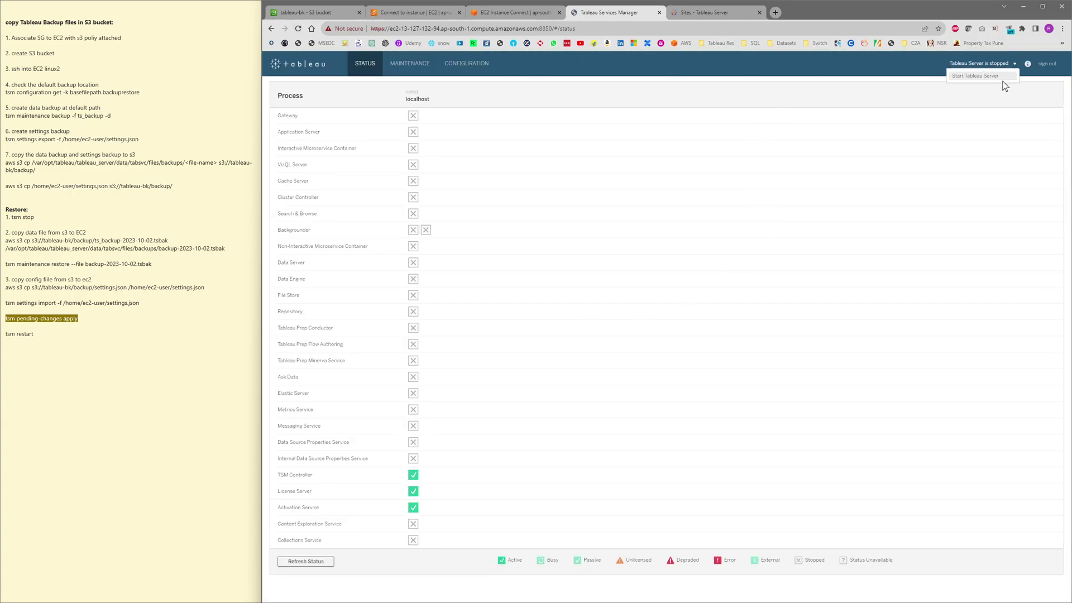
click(966, 76)
click(732, 339)
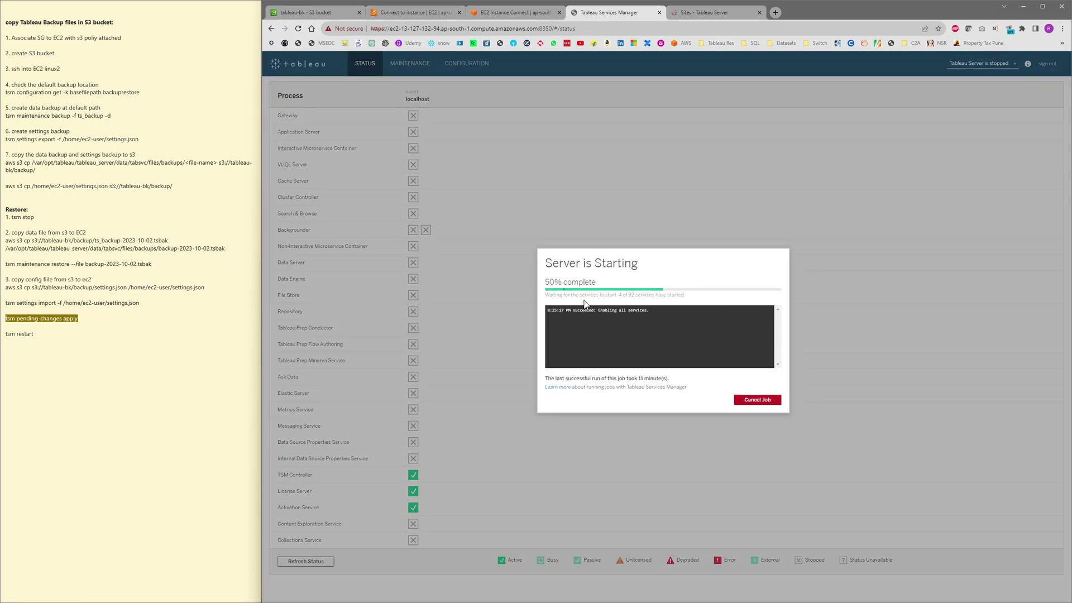
click(528, 13)
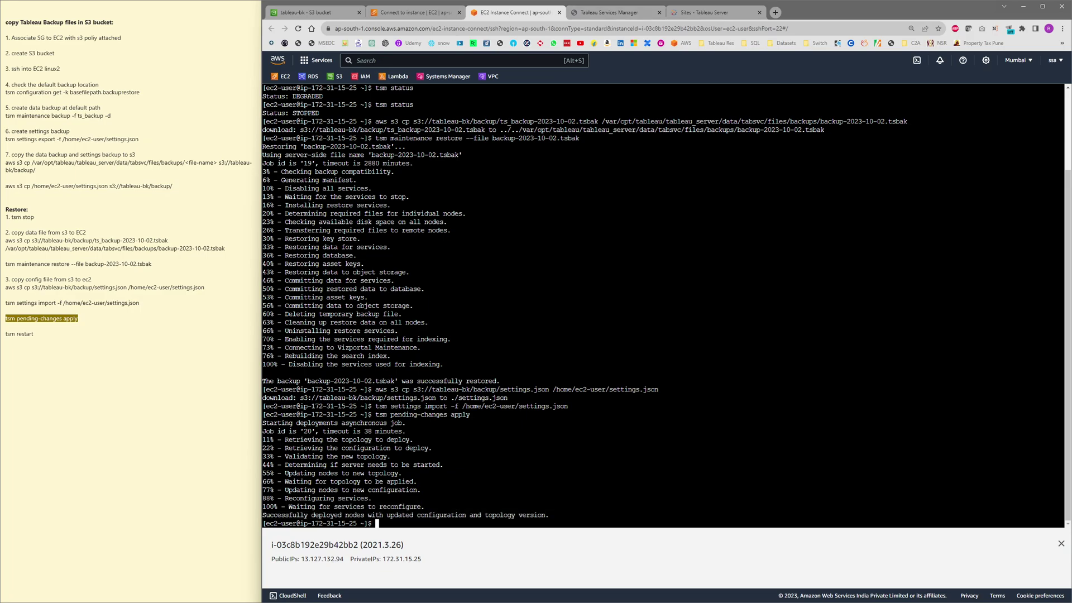
click(596, 13)
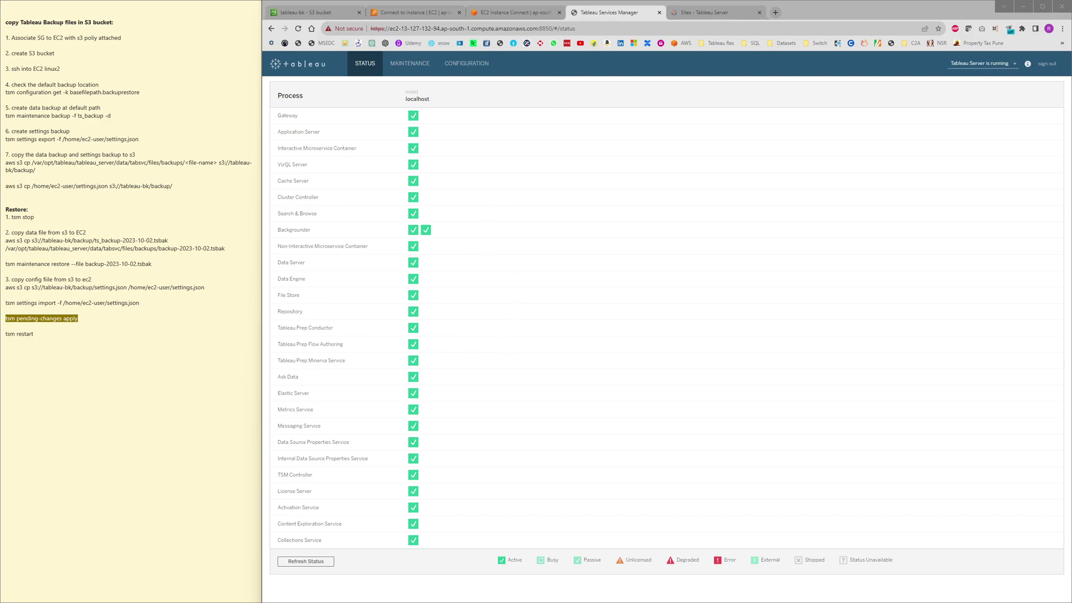
Step: Sign in to Tableau Server as the administrator and open site 1
click(621, 18)
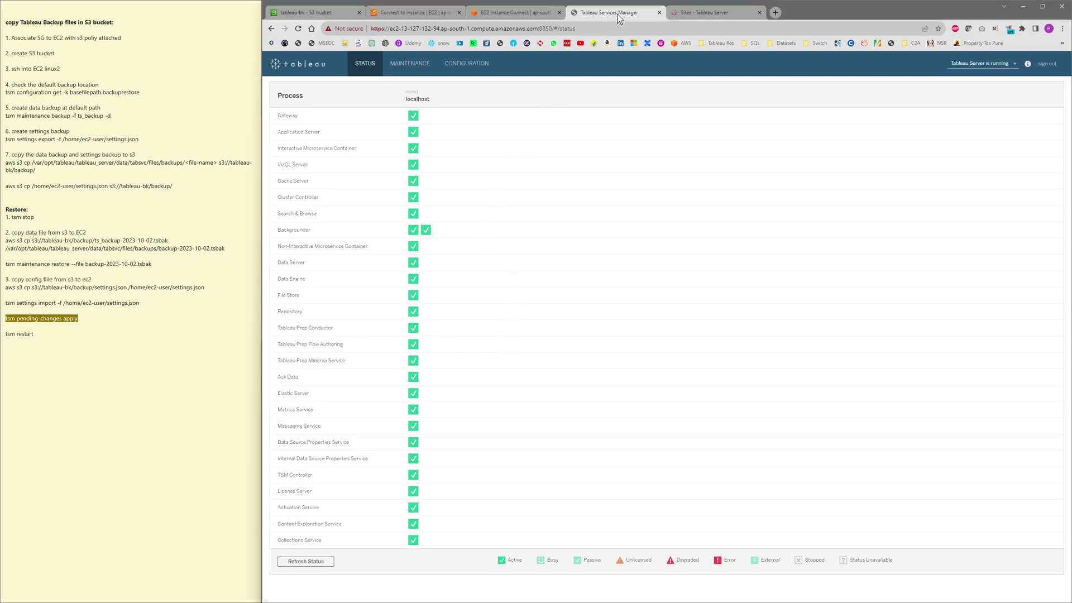
click(716, 12)
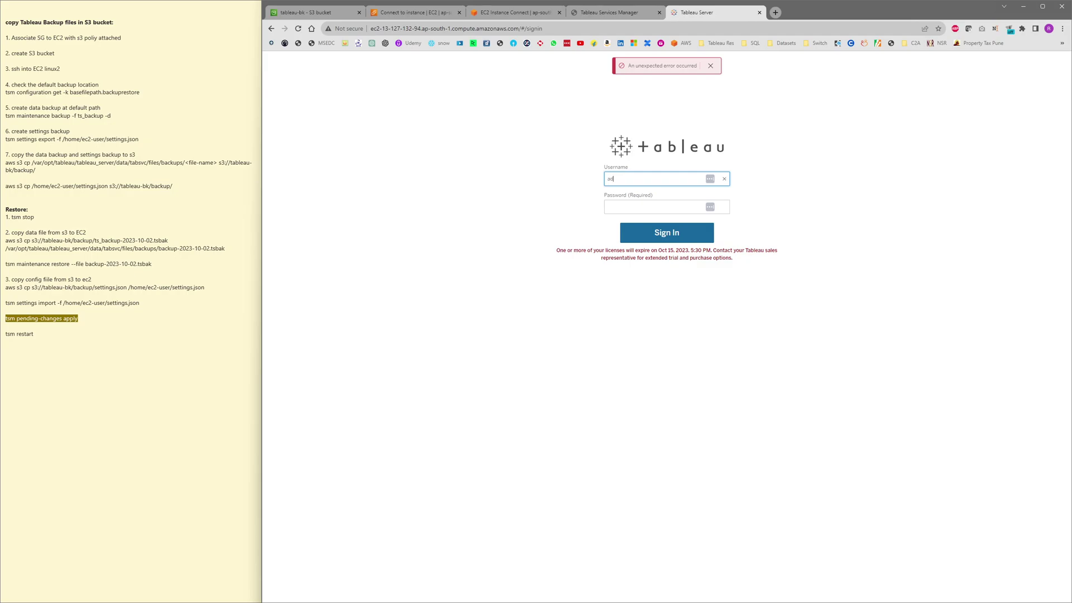
key(Tab)
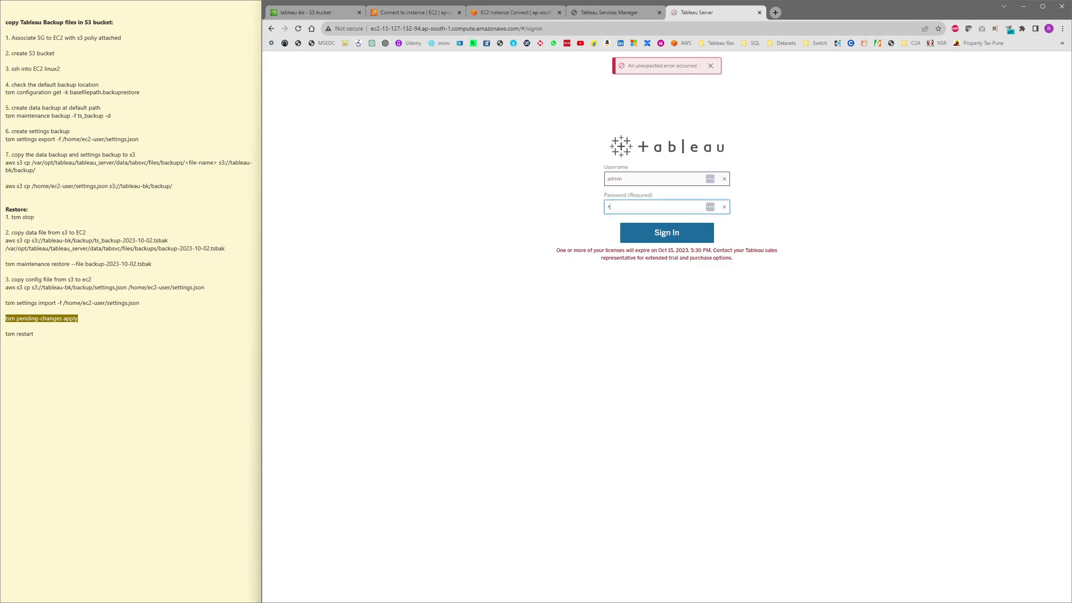
click(664, 234)
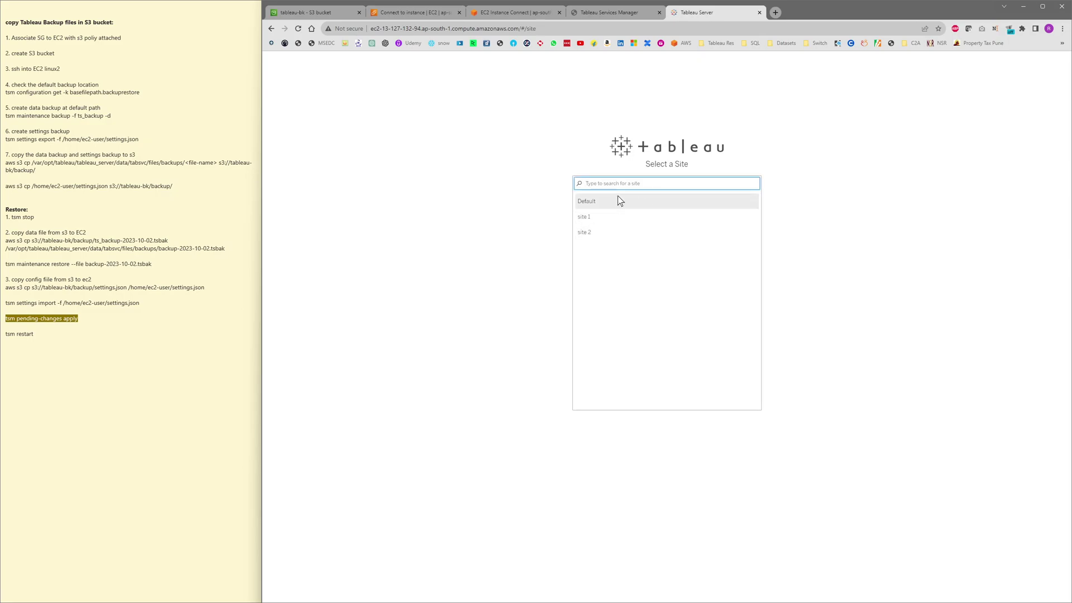
click(604, 223)
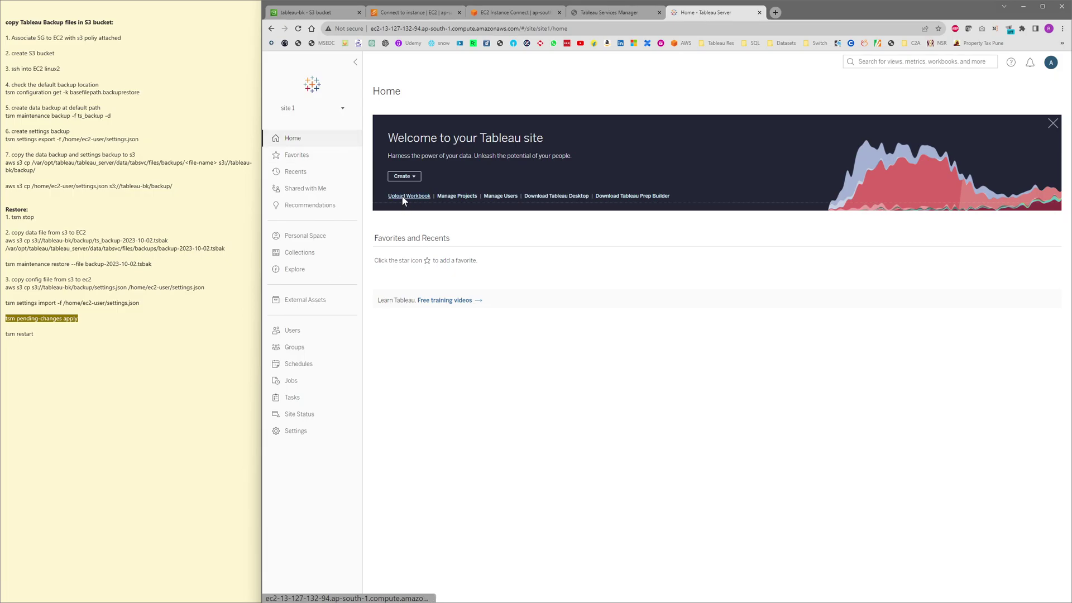
Step: Confirm Default, site 1 and site 2 appear under Manage all sites, then view General settings
click(311, 415)
click(311, 108)
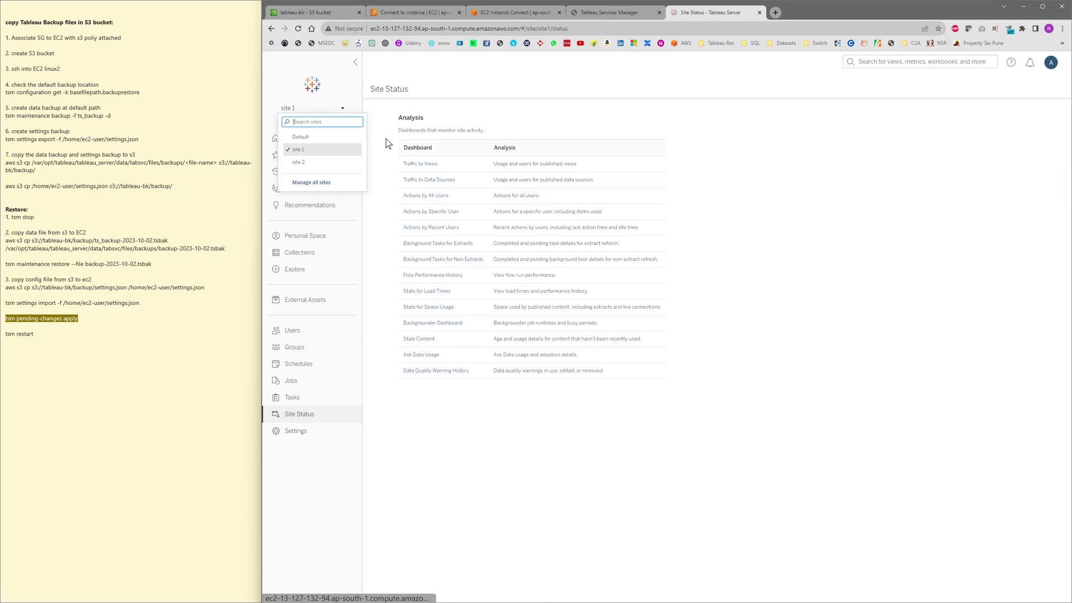
click(311, 182)
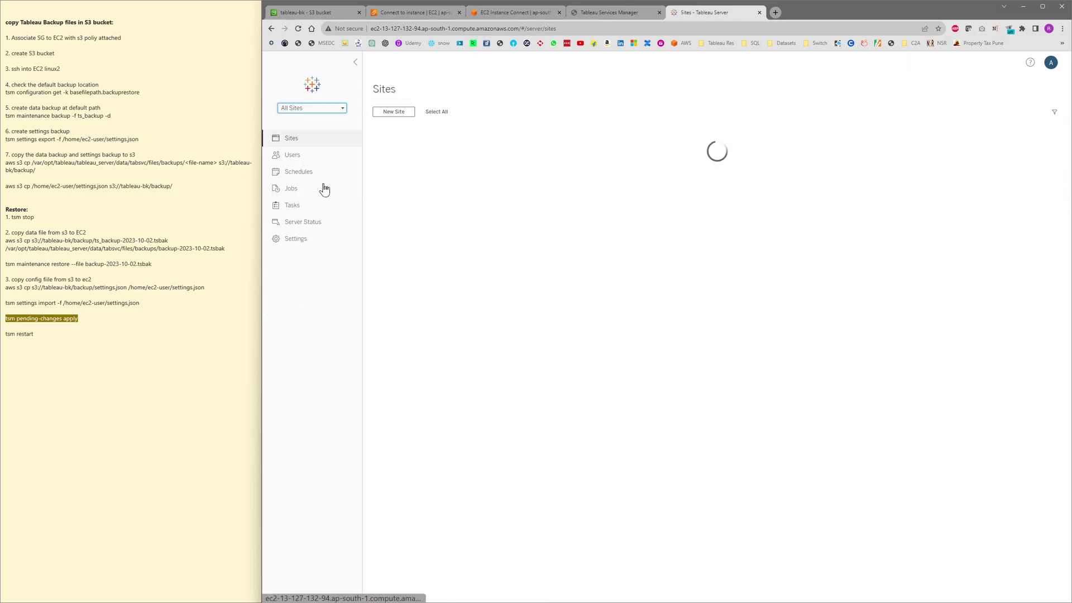
click(304, 239)
Step: Highlight the backup and restore steps in the notes, then clear the selection
click(173, 186)
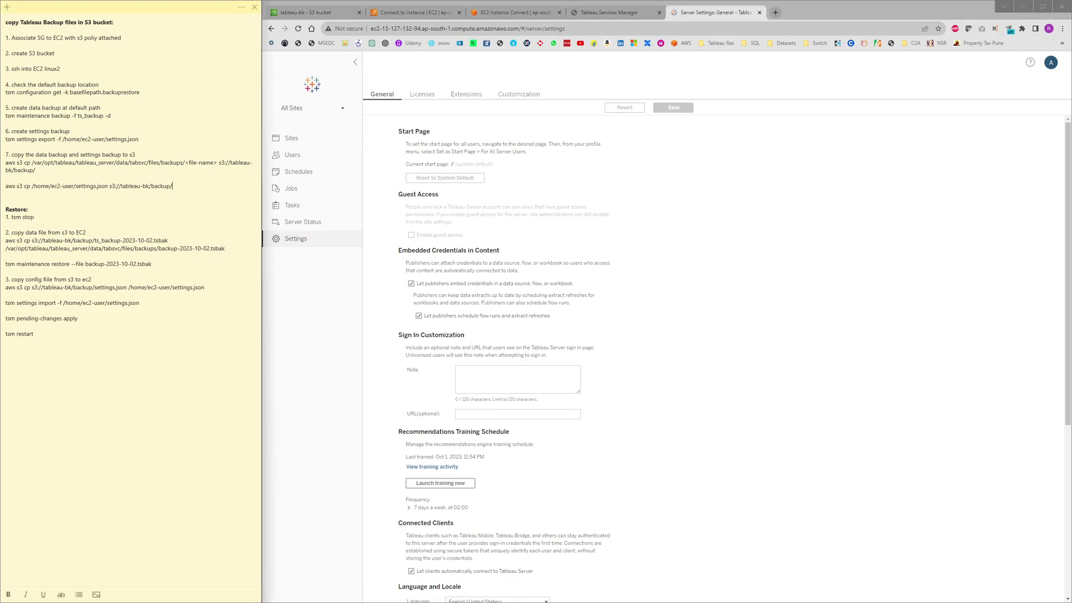
key(shift+Up)
key(shift+Up)
key(shift+Up)
key(shift+Up)
key(shift+Up)
key(shift+Up)
key(shift+Up)
key(shift+Up)
key(shift+Up)
key(shift+Up)
key(shift+Up)
key(shift+Up)
key(shift+Up)
key(shift+Up)
key(shift+Up)
key(shift+Up)
key(shift+Up)
key(shift+Up)
key(shift+Up)
key(shift+Up)
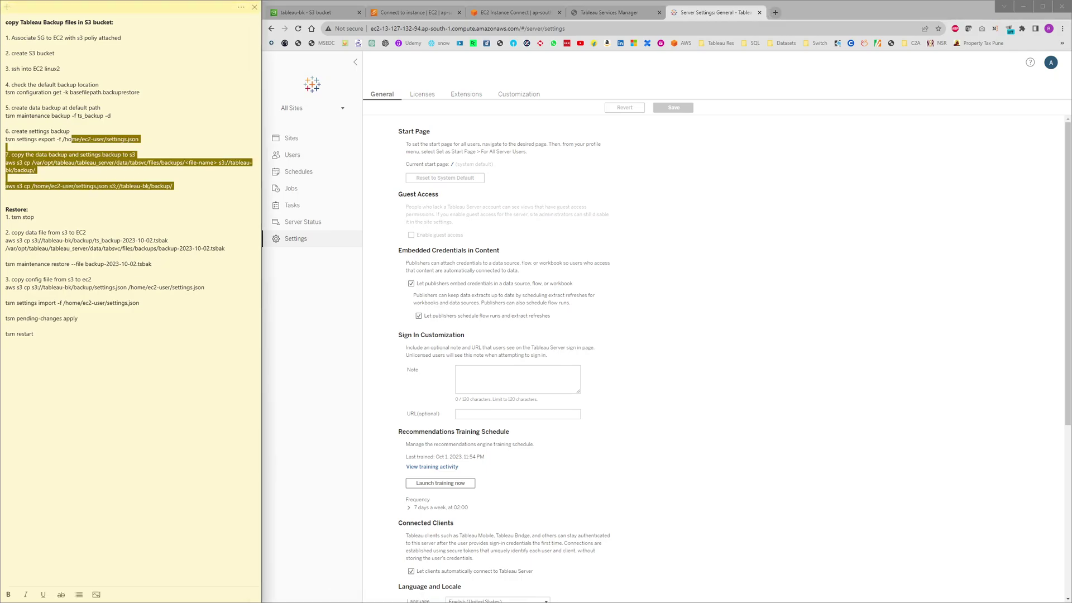
click(101, 287)
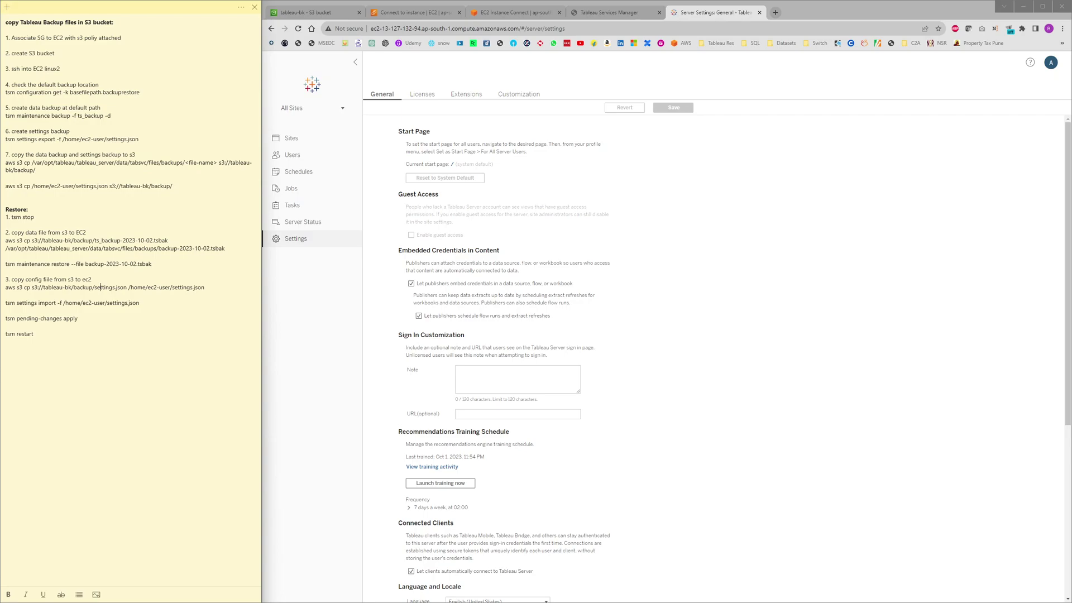
drag(6, 216, 33, 334)
click(34, 334)
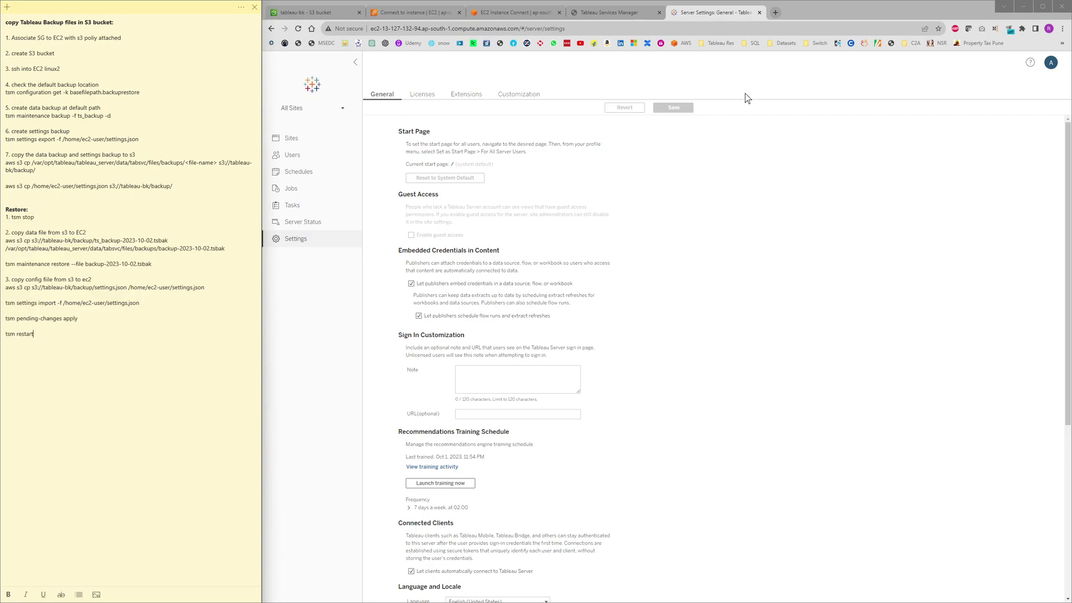